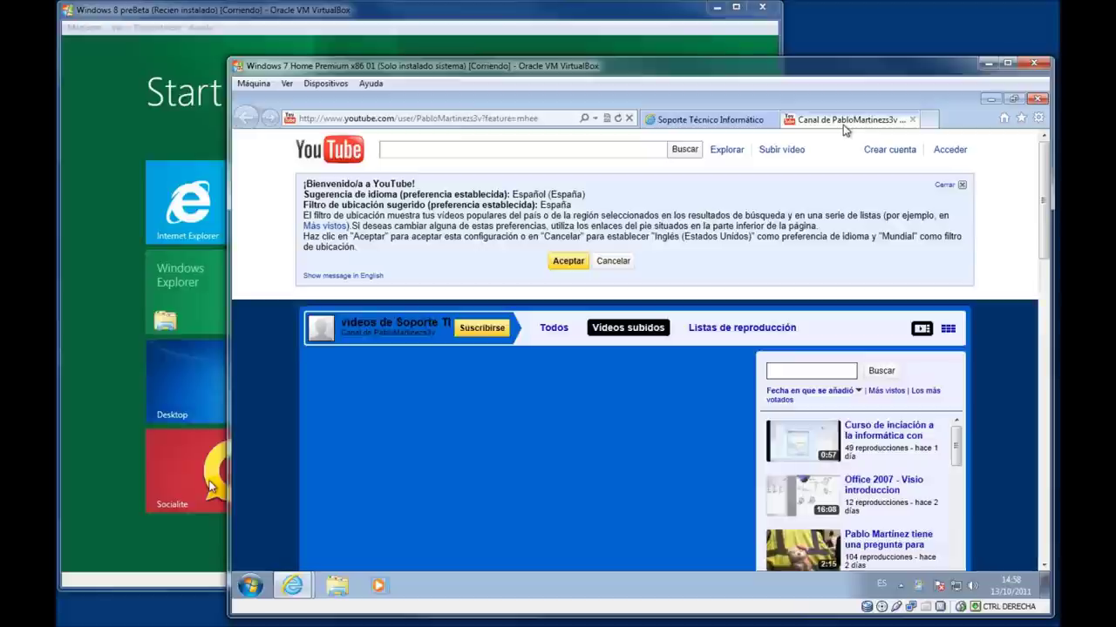
Browse the YouTube channel's videos, then close the Soporte Técnico Informático tab and Internet Explorer.
{"action": "scroll", "coordinate": [823, 260], "scroll_direction": "down", "scroll_amount": 4}
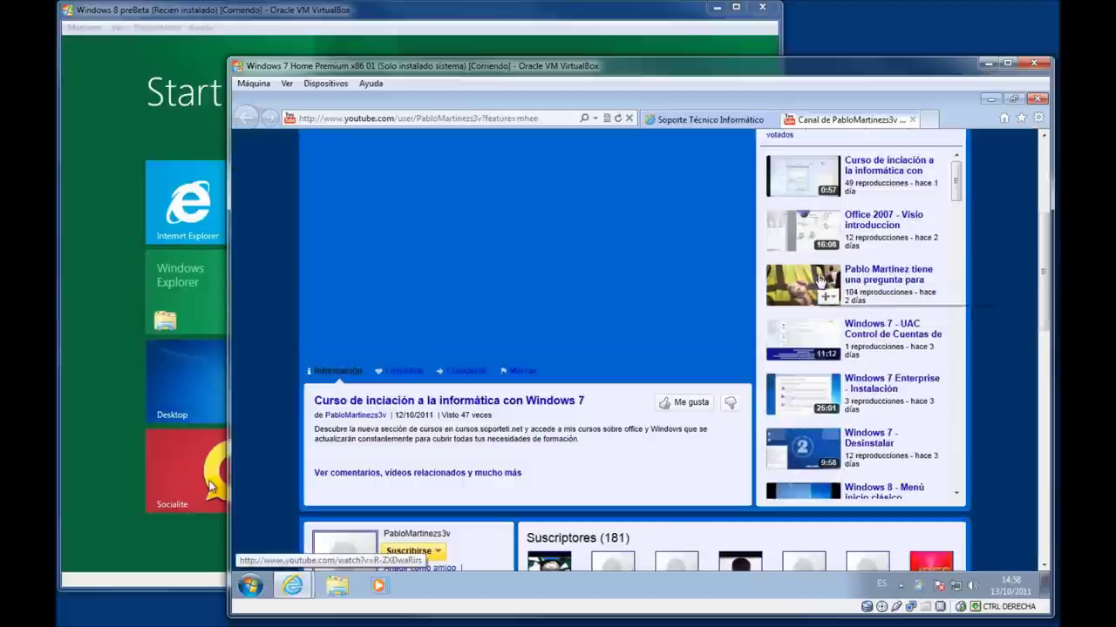
{"action": "scroll", "coordinate": [820, 283], "scroll_direction": "down", "scroll_amount": 2}
{"action": "scroll", "coordinate": [820, 283], "scroll_direction": "down", "scroll_amount": 2}
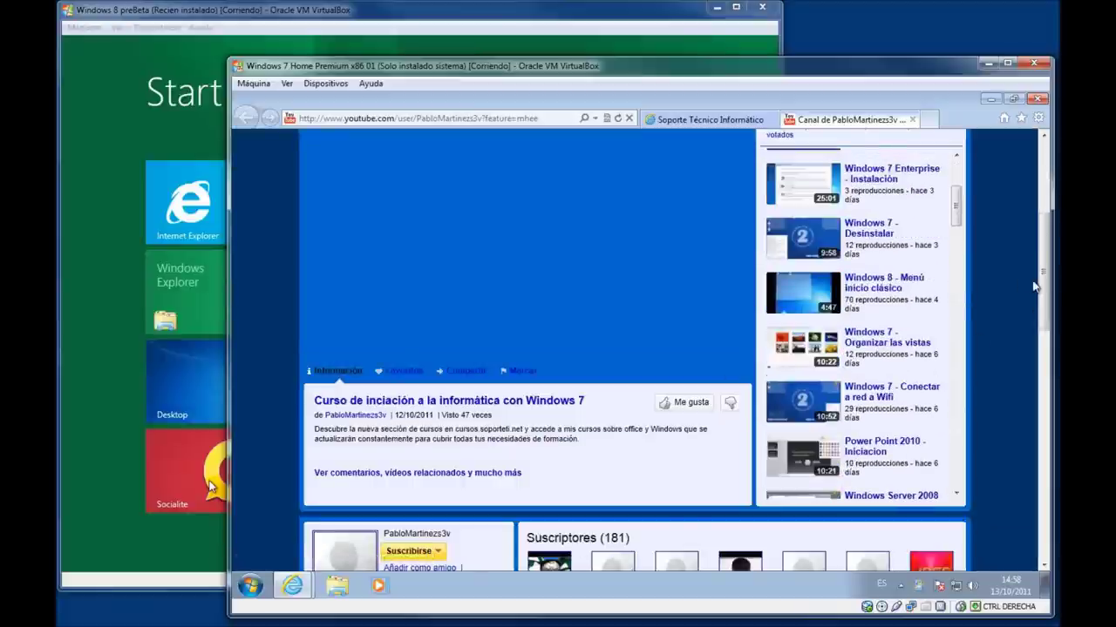
{"action": "left_click_drag", "start_coordinate": [1042, 282], "coordinate": [1035, 359]}
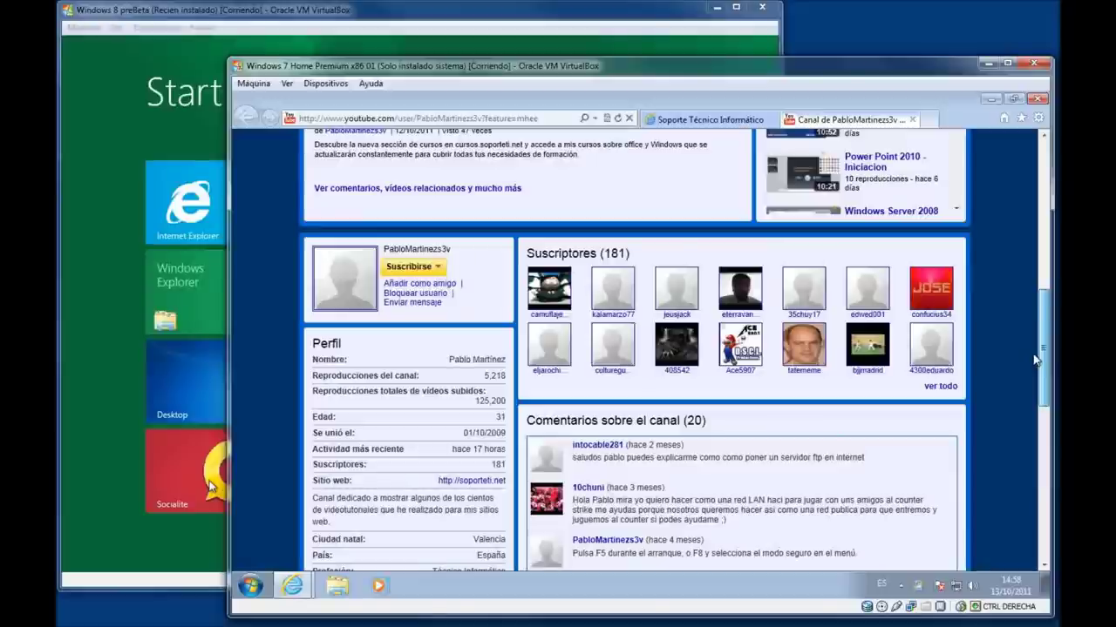
{"action": "scroll", "coordinate": [1035, 359], "scroll_direction": "up", "scroll_amount": 5}
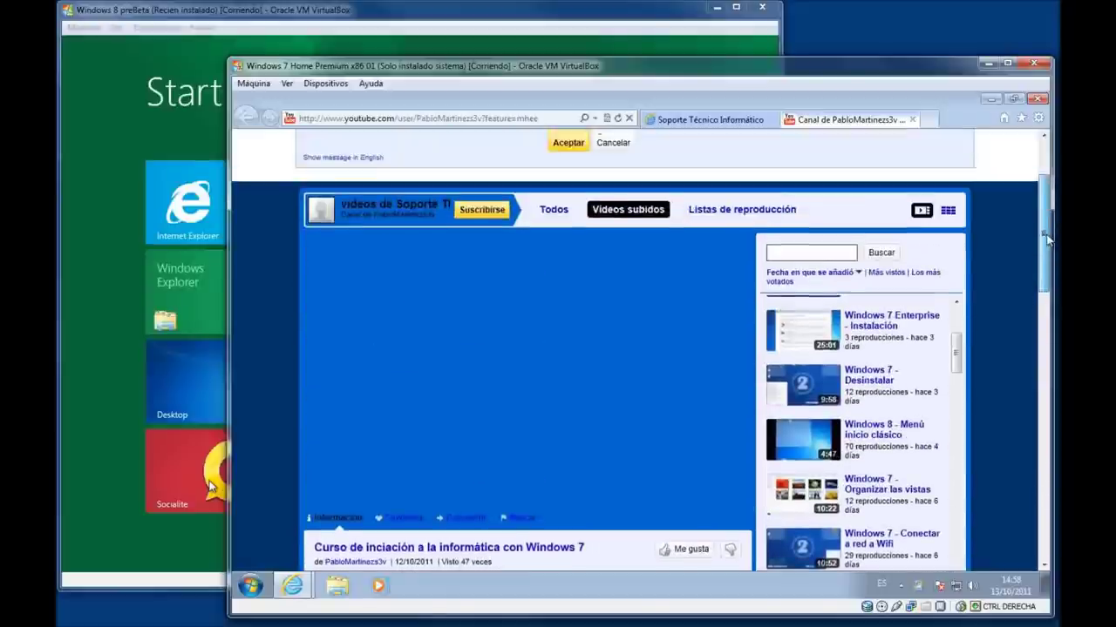
{"action": "scroll", "coordinate": [959, 370], "scroll_direction": "up", "scroll_amount": 3}
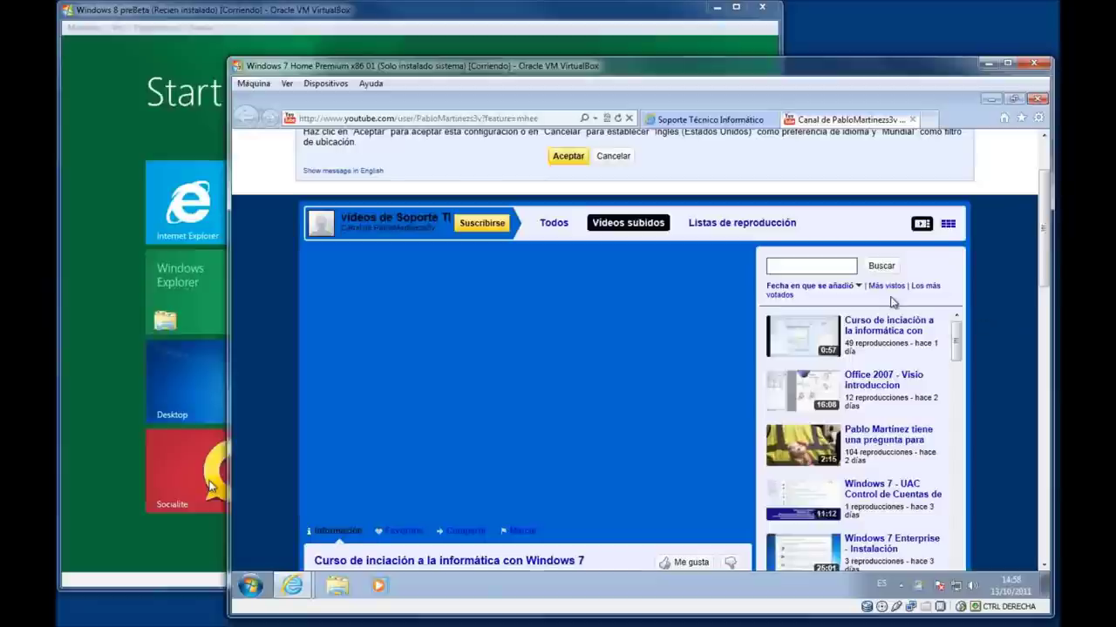
{"action": "left_click", "coordinate": [774, 119]}
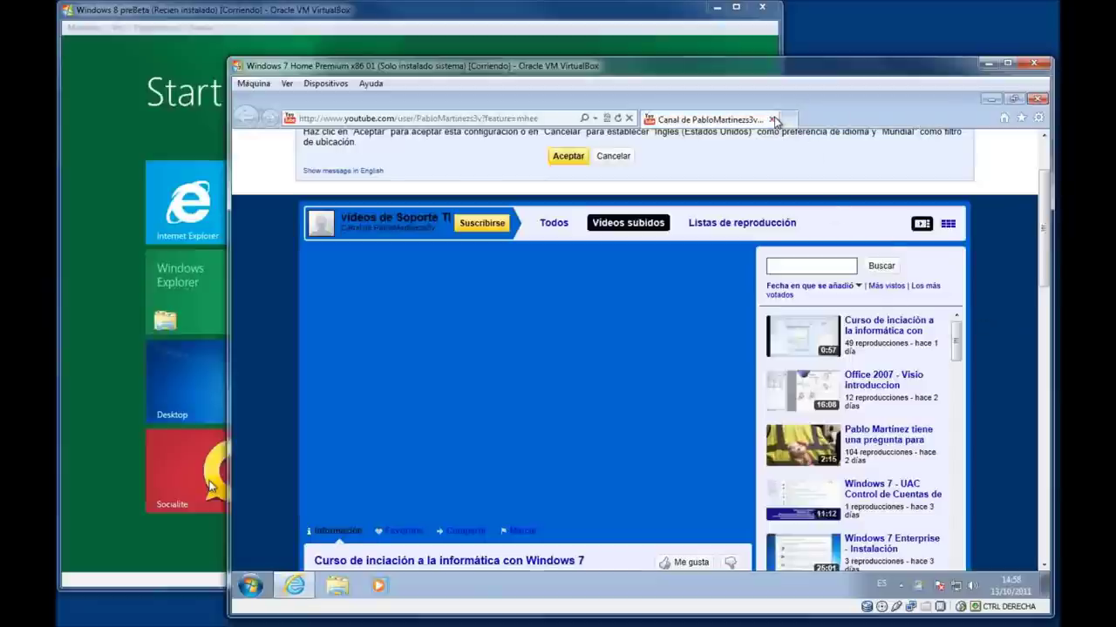
{"action": "left_click", "coordinate": [771, 120]}
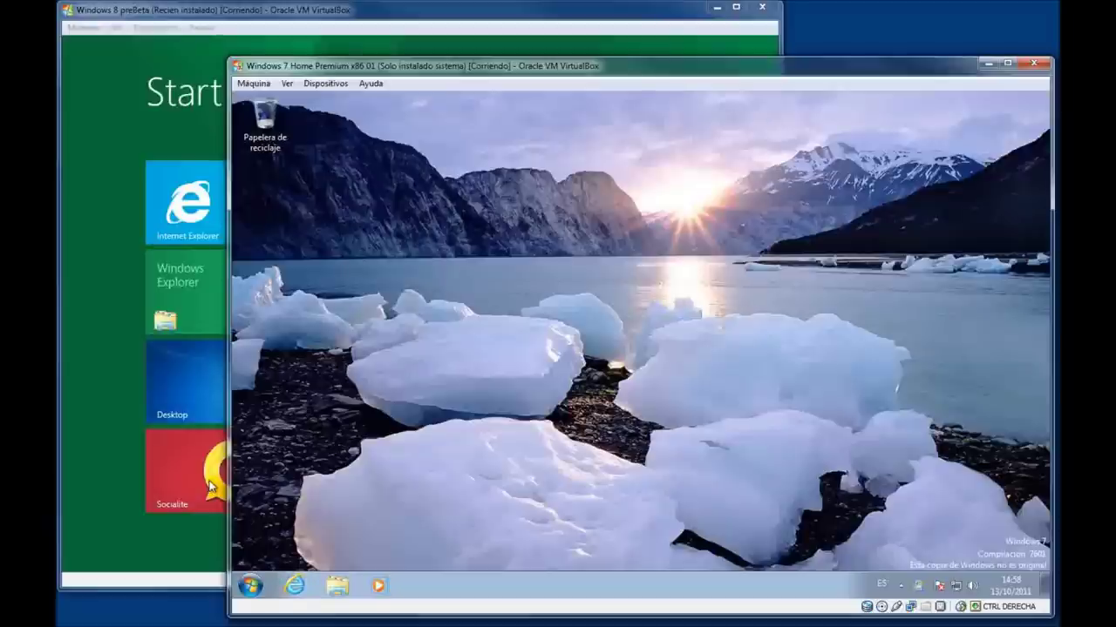
{"action": "left_click", "coordinate": [106, 283]}
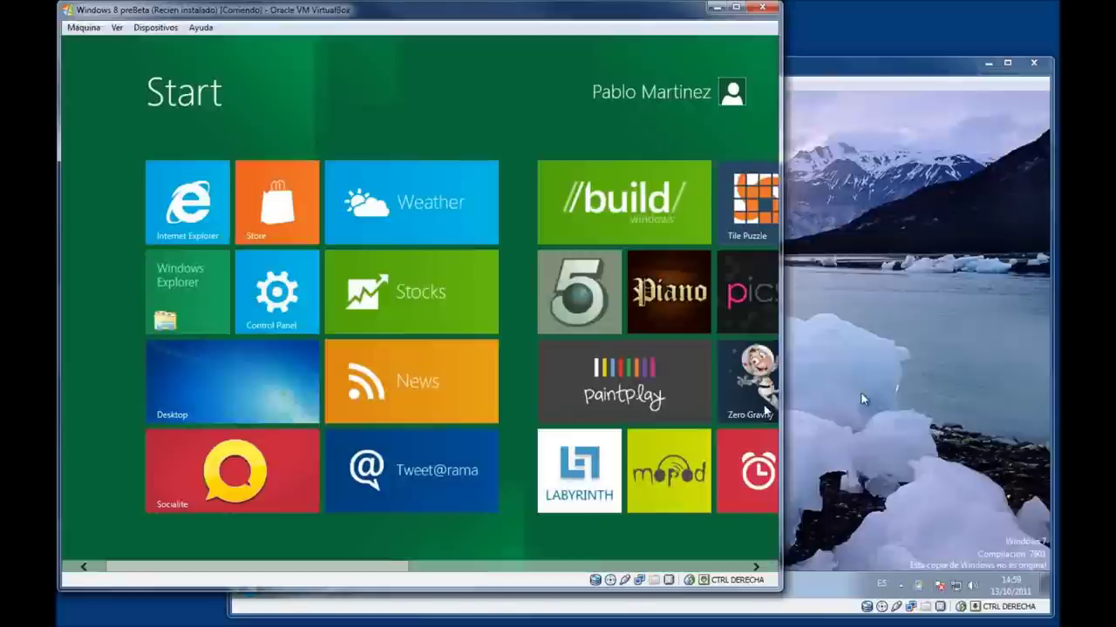
{"action": "left_click", "coordinate": [973, 343]}
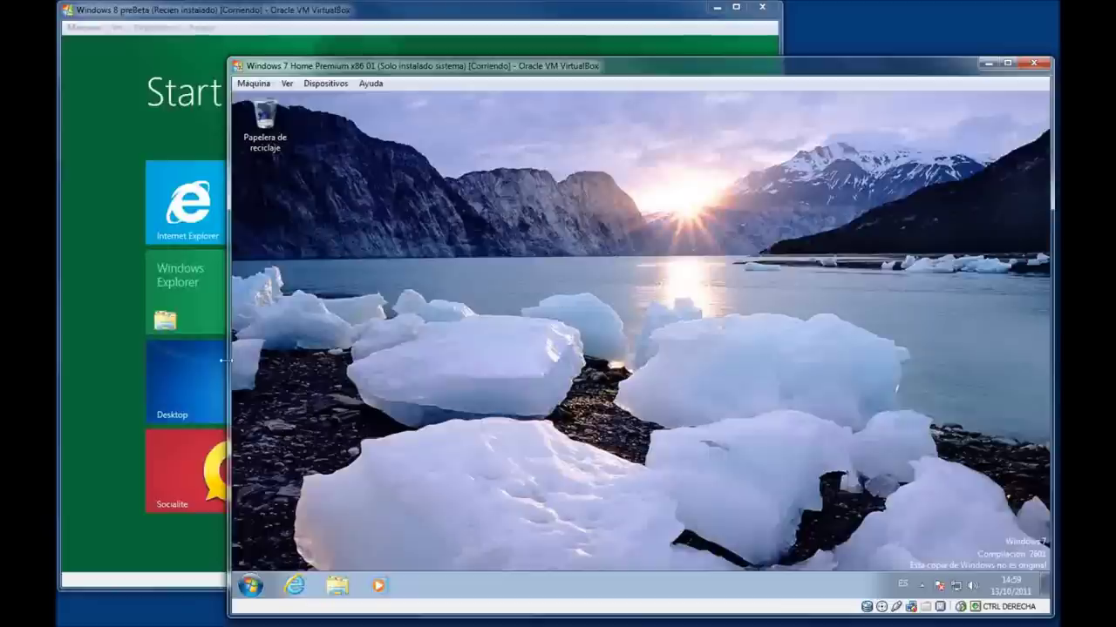
{"action": "left_click", "coordinate": [105, 349]}
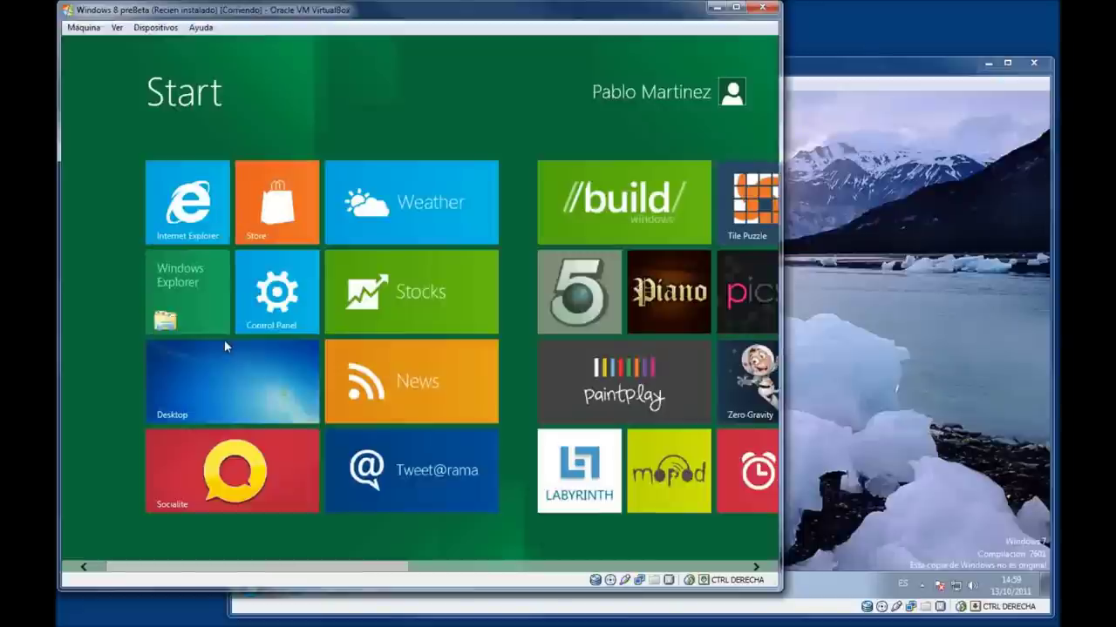
{"action": "left_click", "coordinate": [867, 313]}
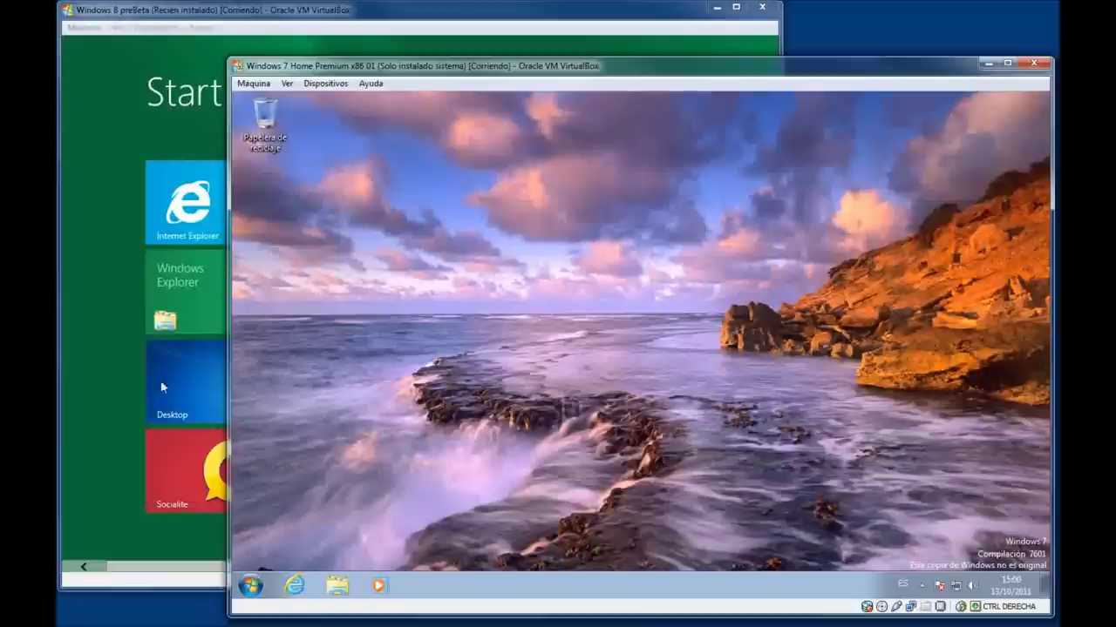
Switch between the Windows 8 and Windows 7 VM windows, ending on the Windows 8 desktop.
{"action": "left_click", "coordinate": [116, 376]}
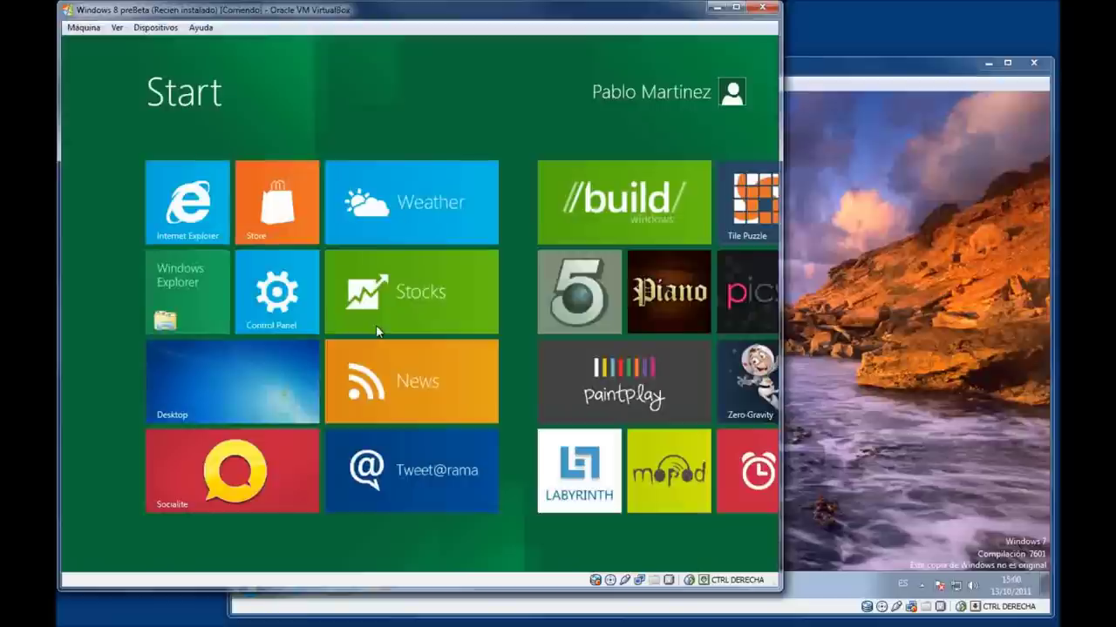
{"action": "left_click", "coordinate": [819, 318]}
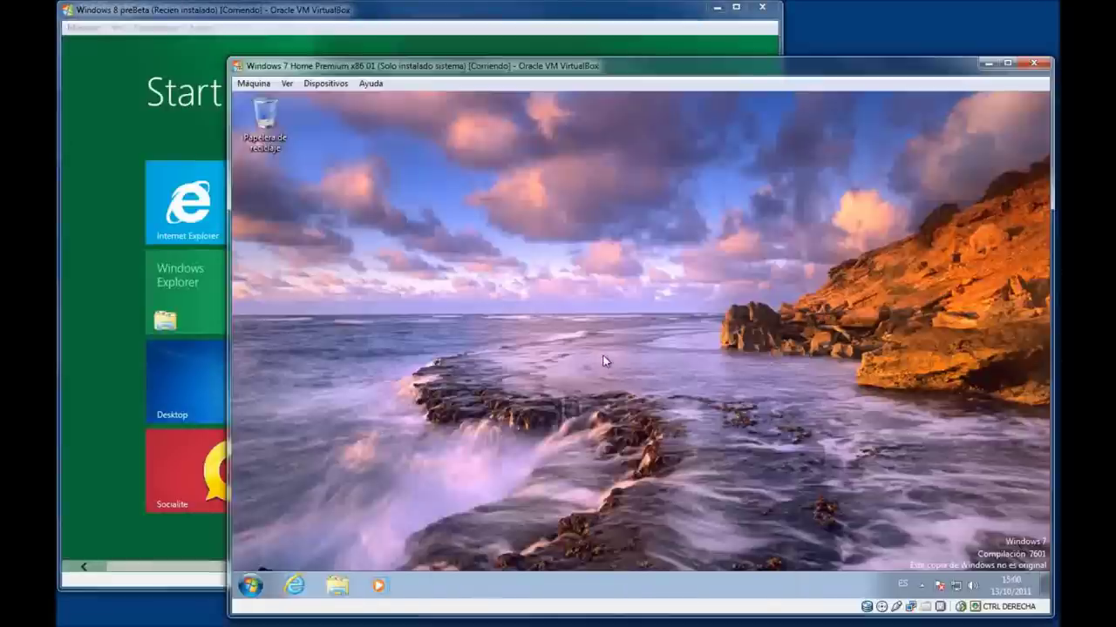
{"action": "left_click", "coordinate": [114, 375]}
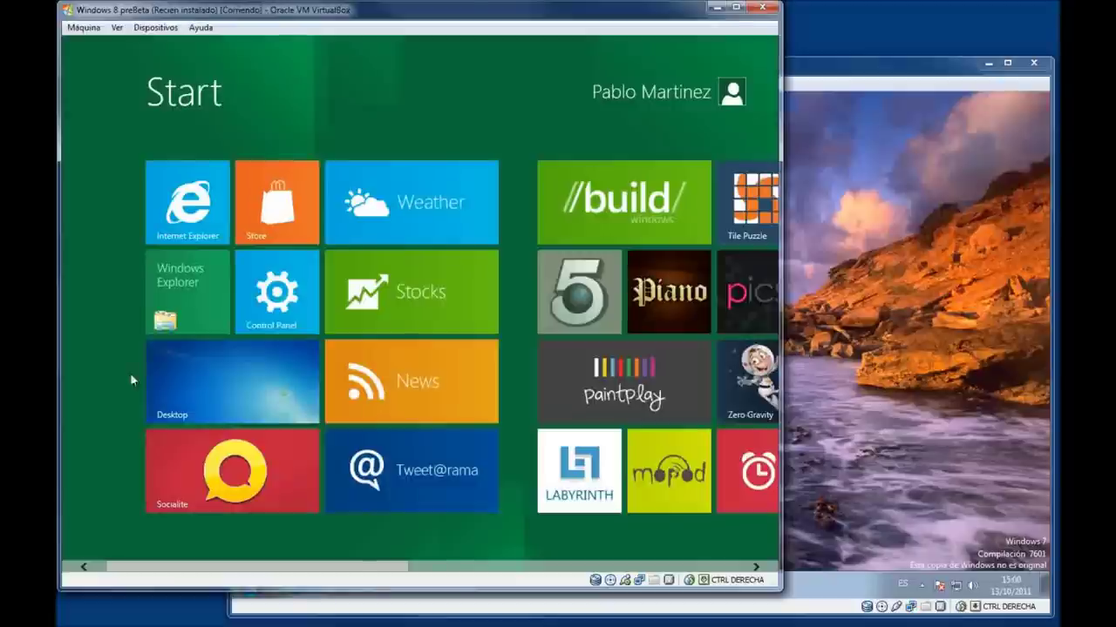
{"action": "left_click", "coordinate": [850, 366]}
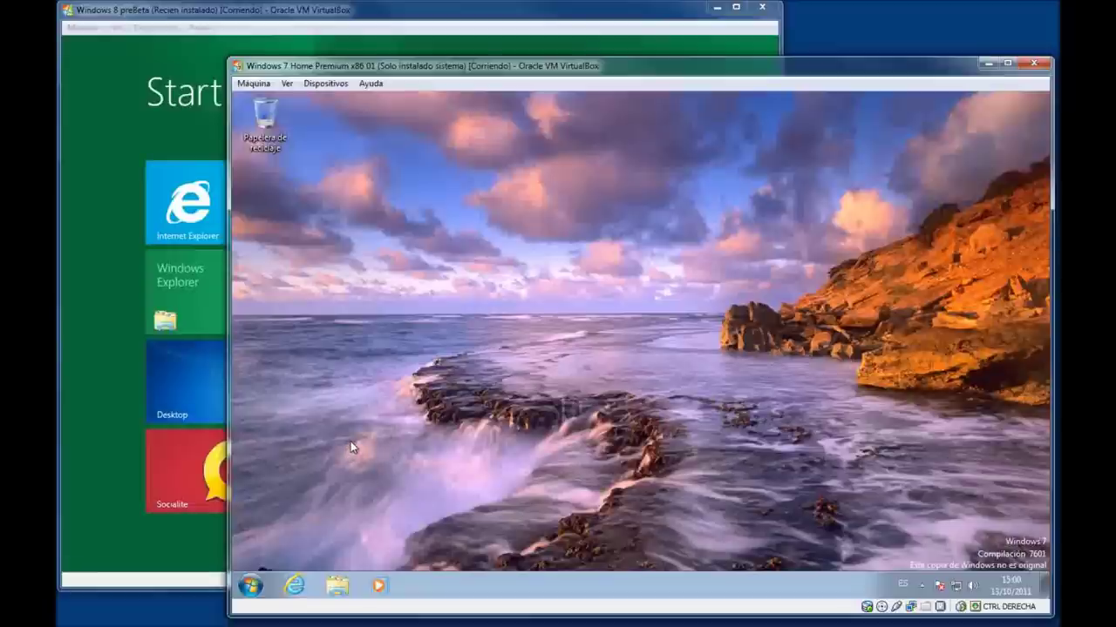
{"action": "left_click", "coordinate": [120, 425]}
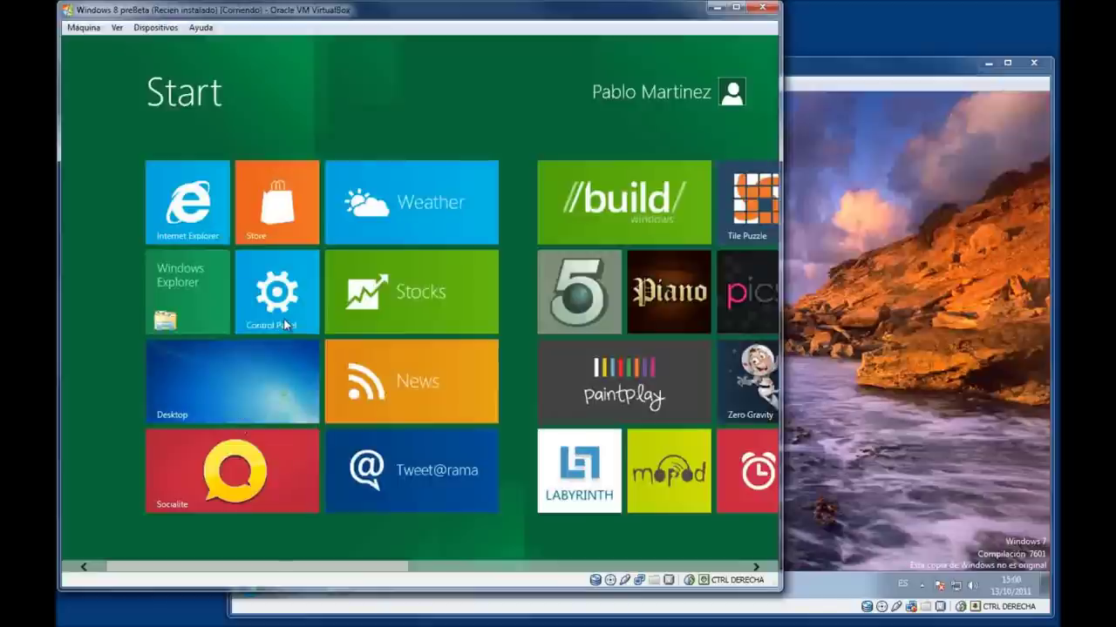
{"action": "left_click", "coordinate": [262, 392]}
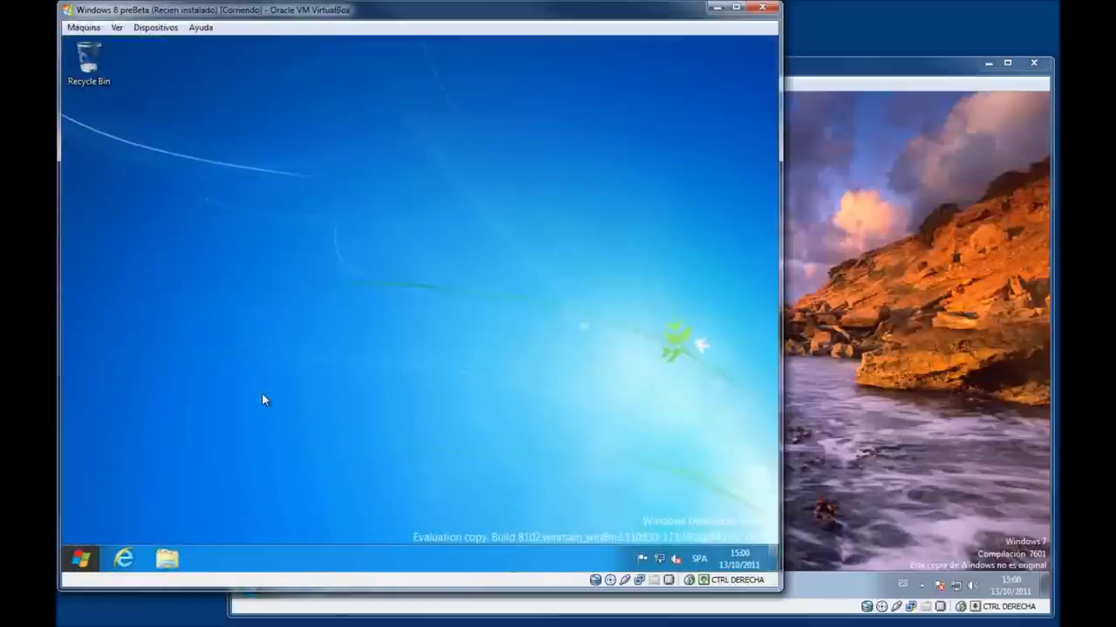
Run 'control' from Win+R and search 'network' to reach Network and Sharing Center.
{"action": "key", "text": "super+r"}
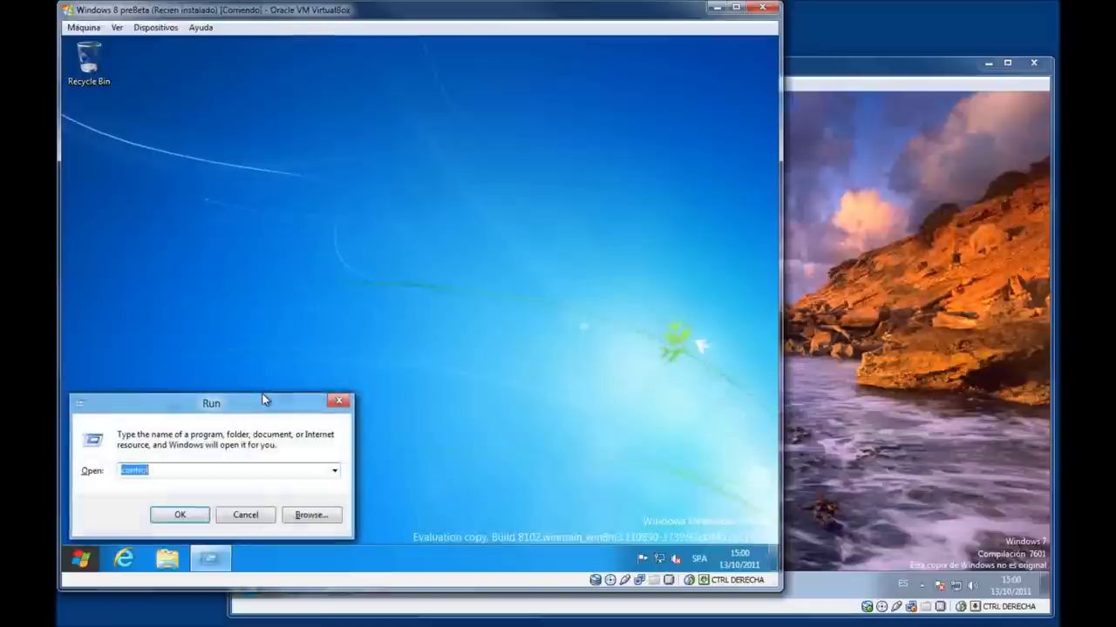
{"action": "key", "text": "End"}
{"action": "key", "text": "Return"}
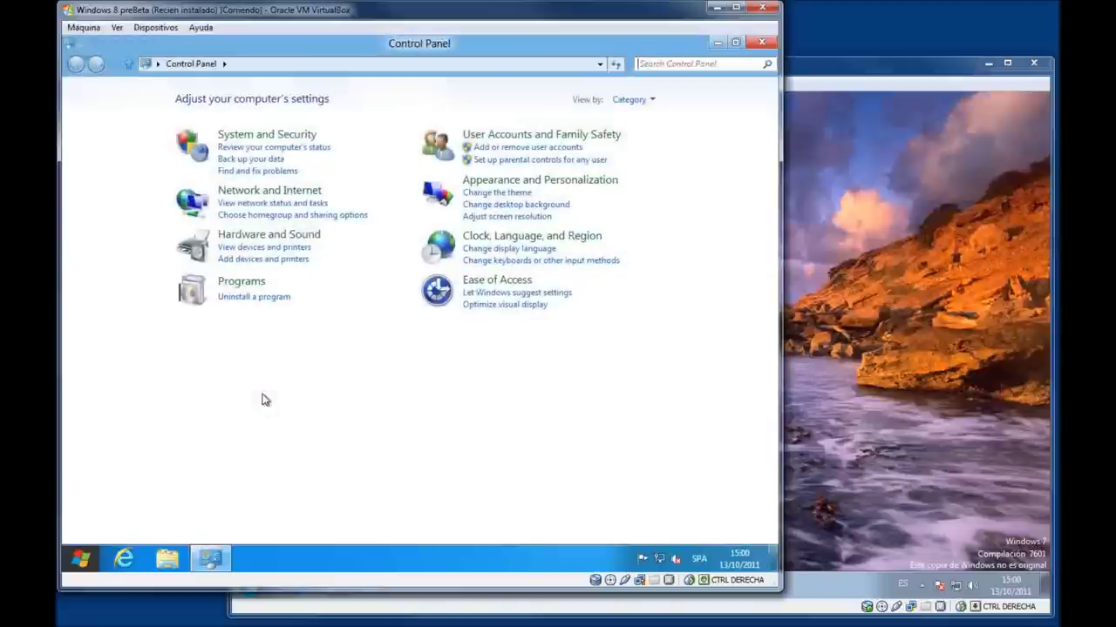
{"action": "left_click", "coordinate": [684, 64]}
{"action": "type", "text": "n"}
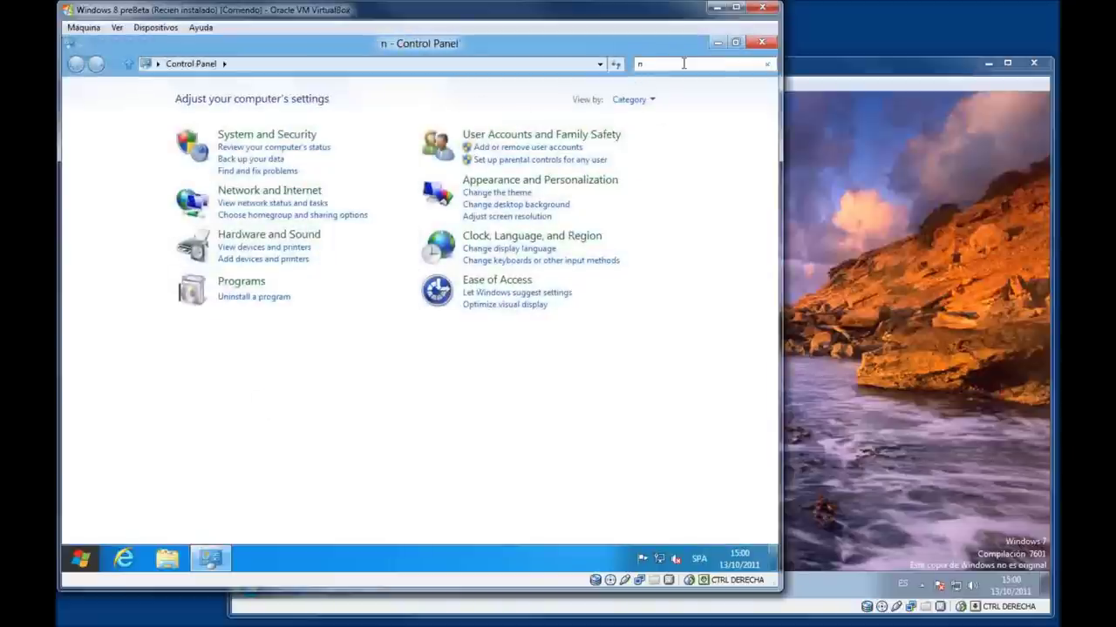
{"action": "type", "text": "etworks"}
{"action": "key", "text": "BackSpace"}
{"action": "left_click", "coordinate": [223, 100]}
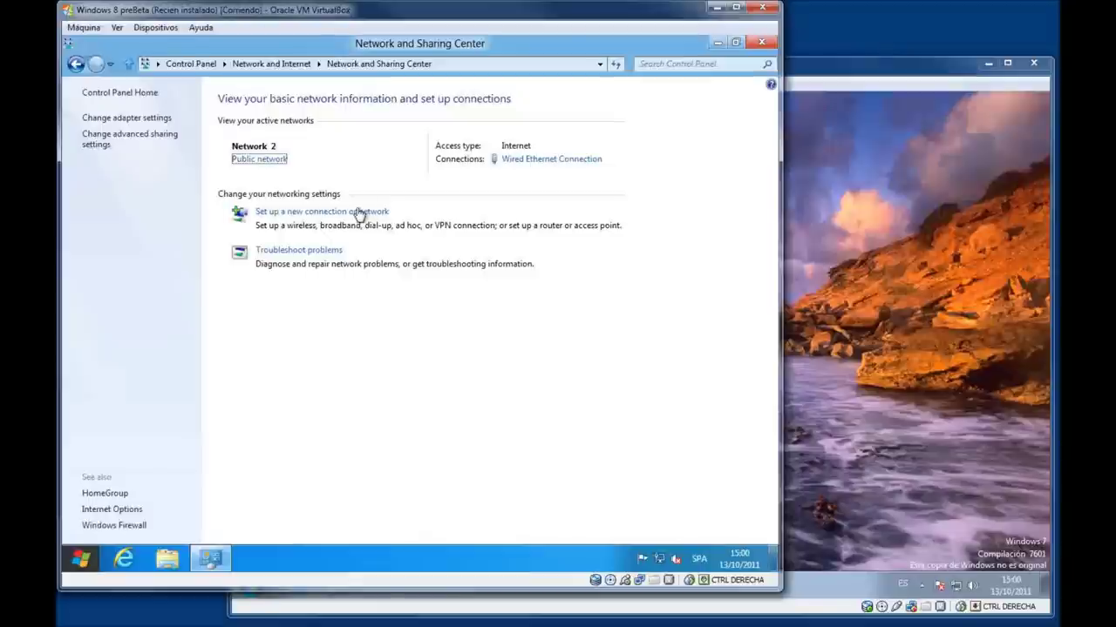
Make Network 2 private so others see shared content, open HomeGroup, then switch to Windows 7.
{"action": "left_click", "coordinate": [260, 159]}
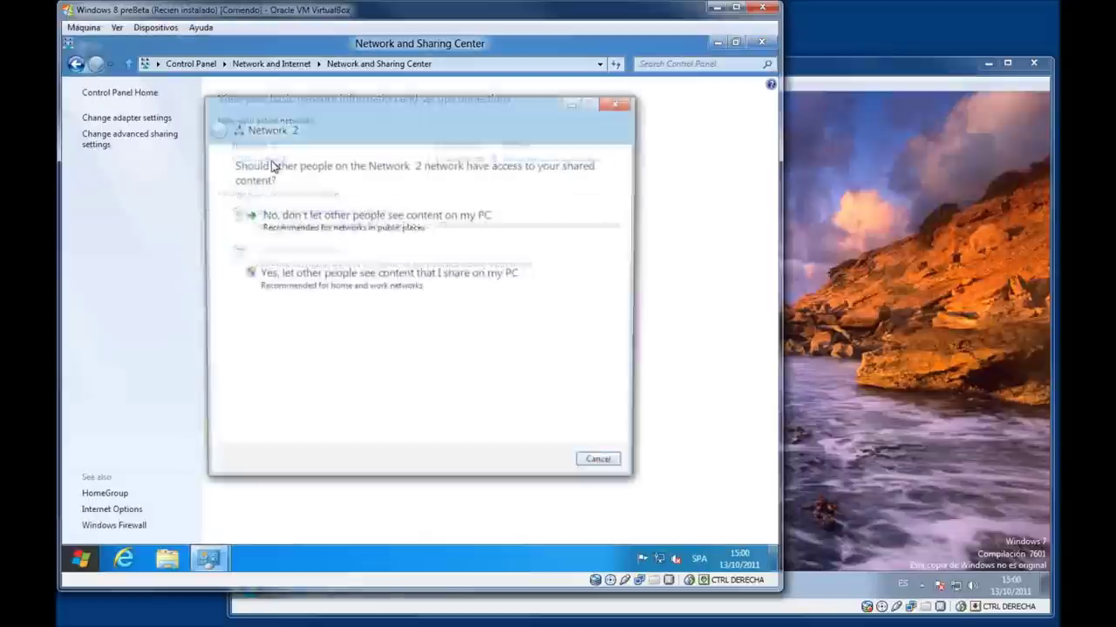
{"action": "left_click", "coordinate": [359, 281]}
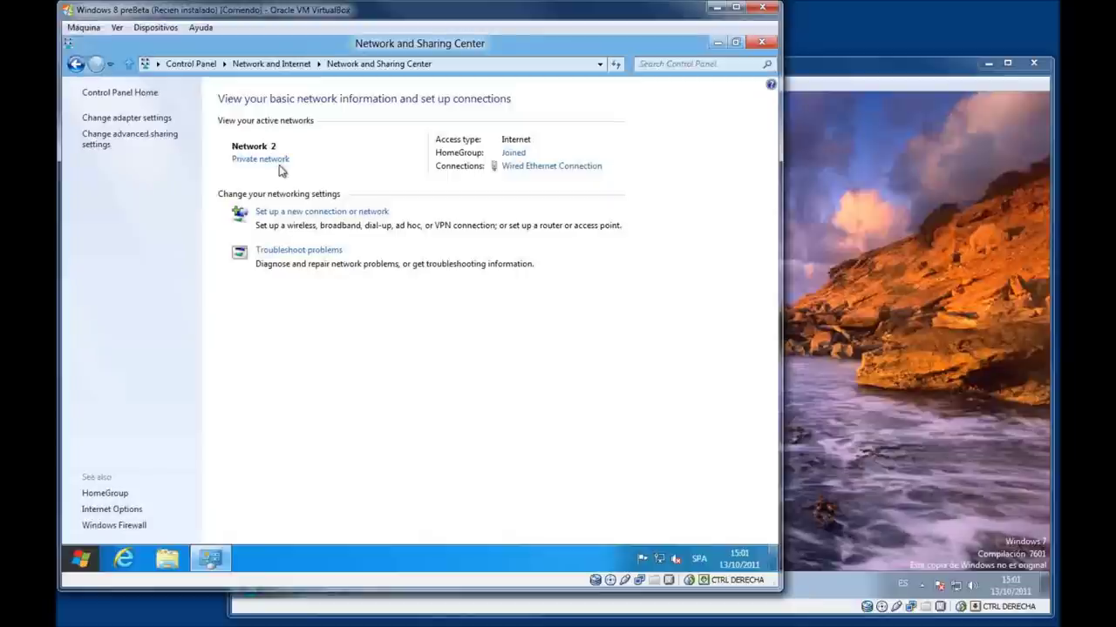
{"action": "left_click", "coordinate": [512, 153]}
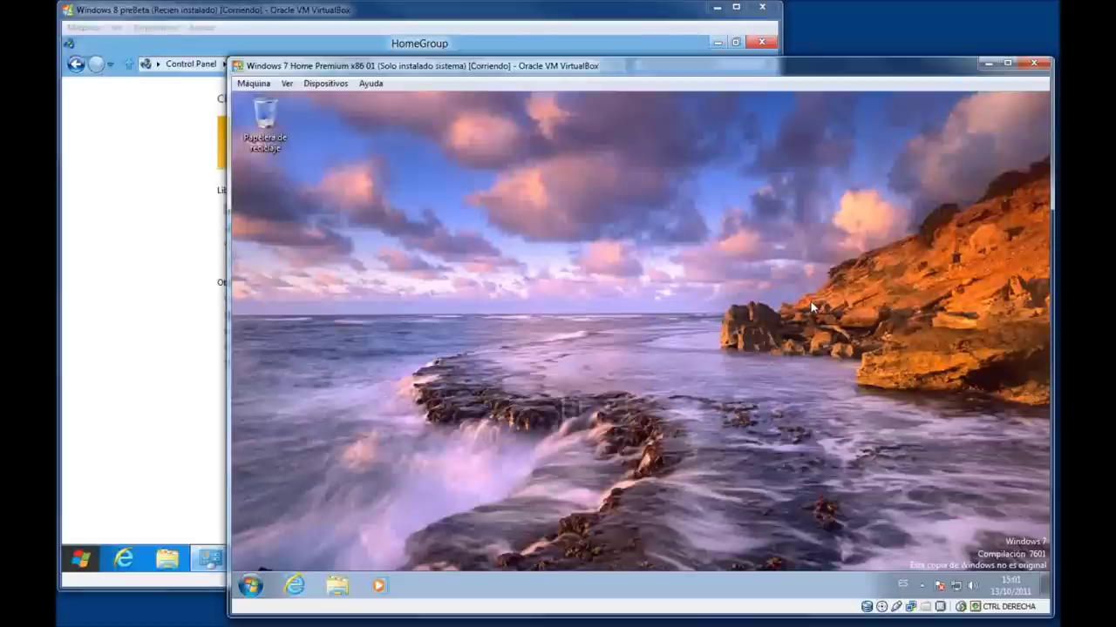
{"action": "left_click", "coordinate": [816, 309]}
Search 'redes' in Windows 7 and open the Grupo Hogar settings.
{"action": "left_click", "coordinate": [262, 585]}
{"action": "type", "text": "redes"}
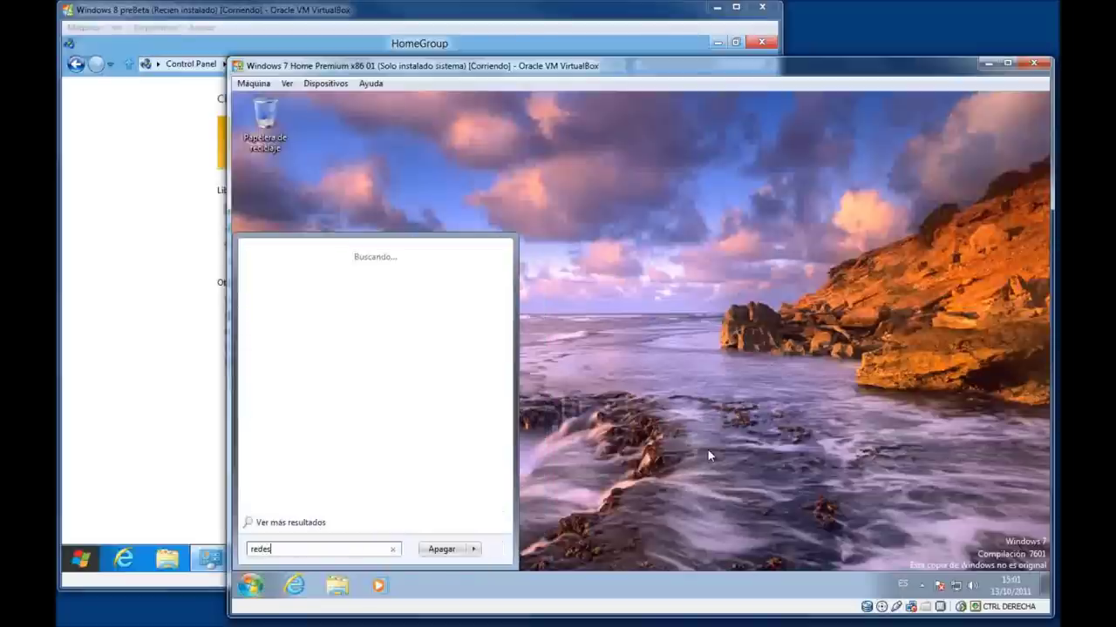
{"action": "key", "text": "Return"}
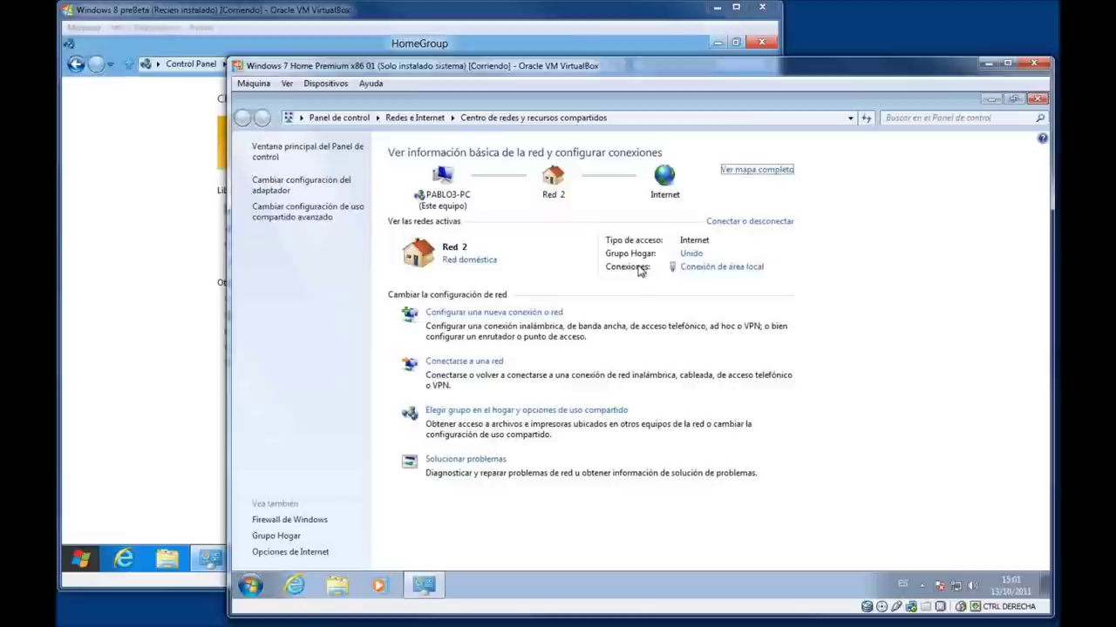
{"action": "left_click", "coordinate": [692, 259]}
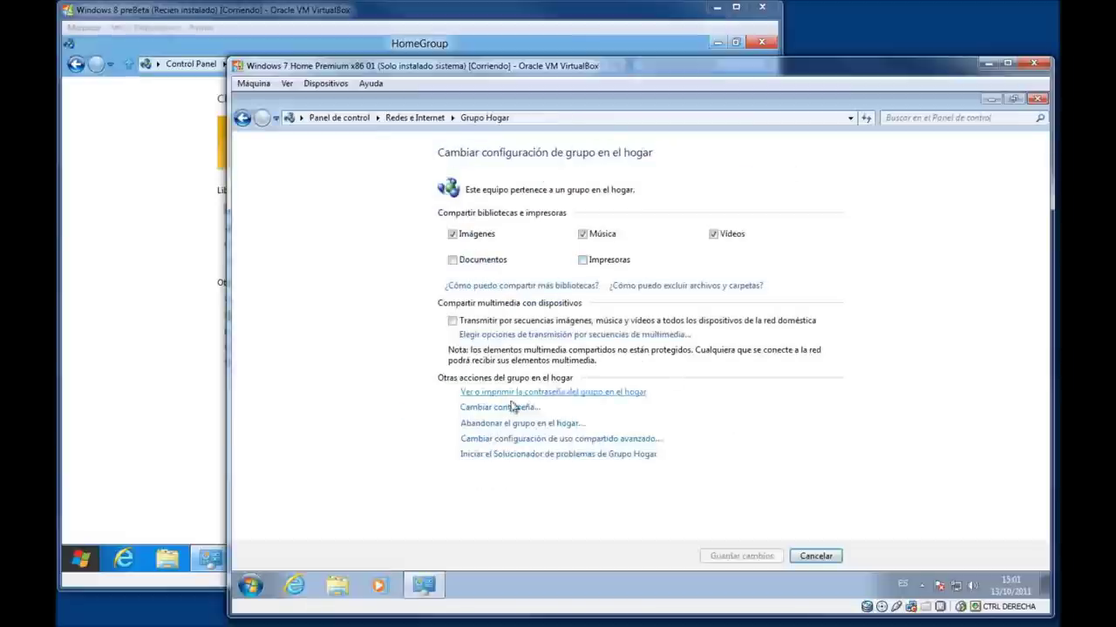
Leave the Windows 7 homegroup, close Control Panel, and switch to the Windows 8 VM.
{"action": "left_click", "coordinate": [501, 423]}
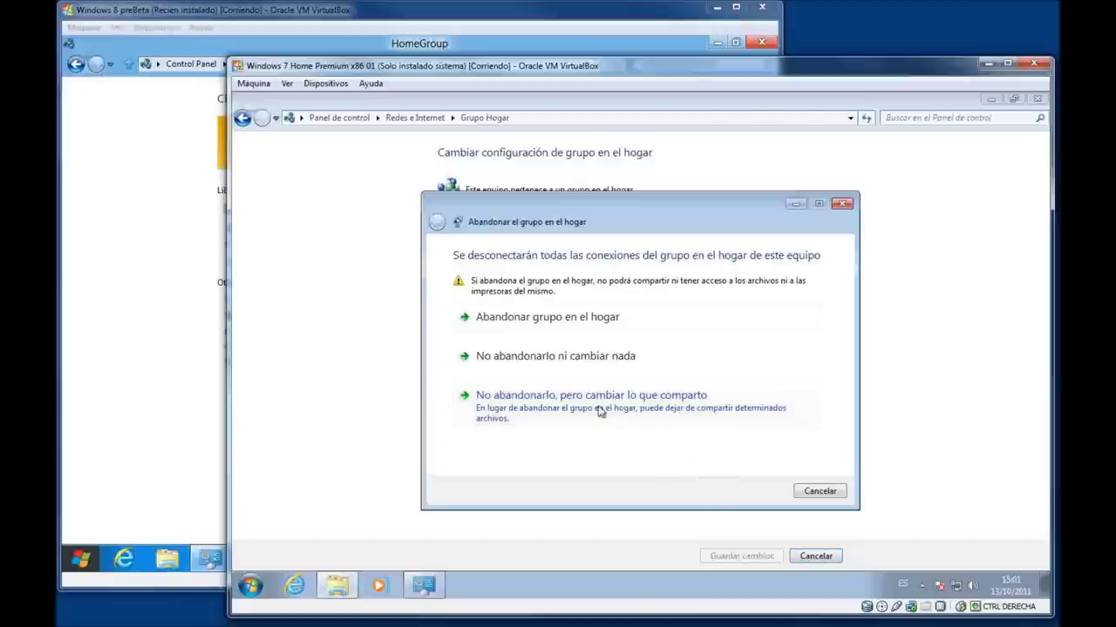
{"action": "left_click", "coordinate": [558, 319]}
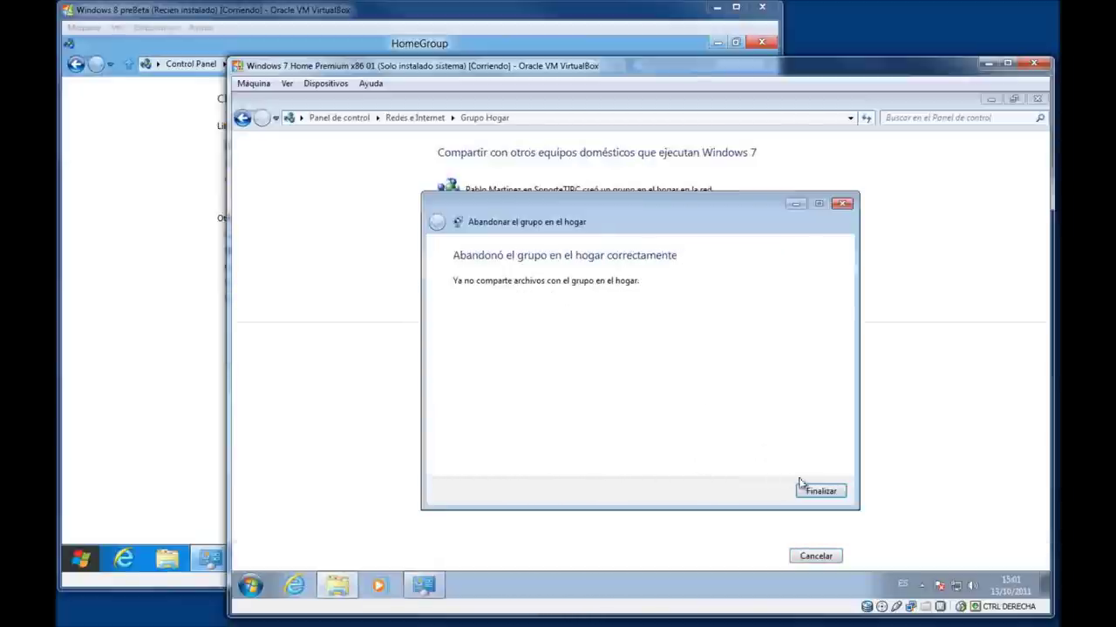
{"action": "left_click", "coordinate": [819, 491]}
{"action": "left_click", "coordinate": [1036, 99]}
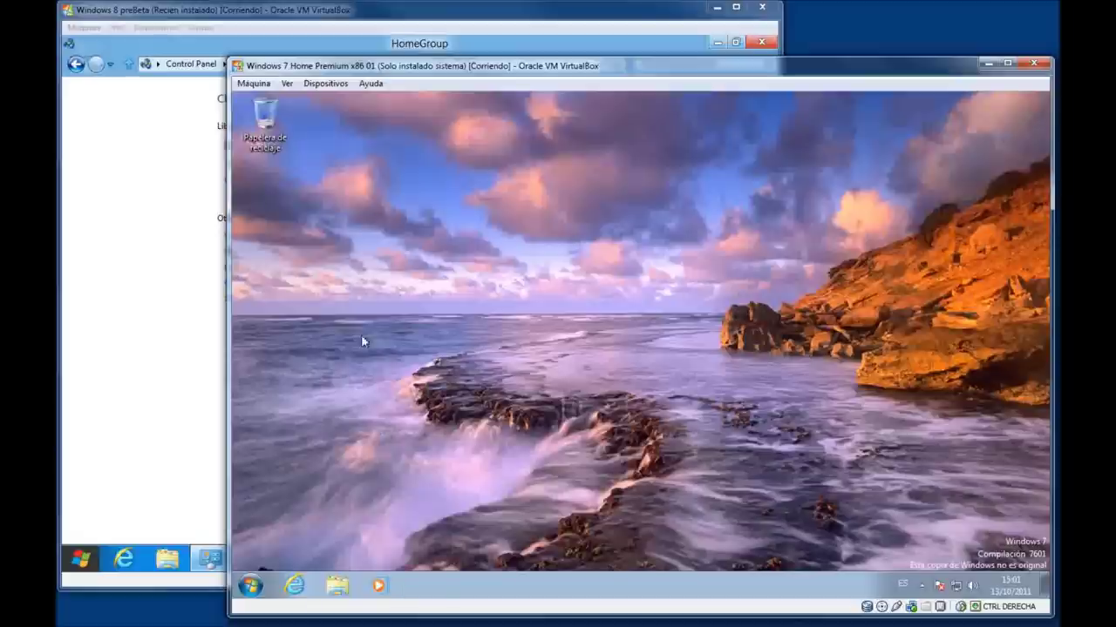
{"action": "left_click", "coordinate": [165, 330]}
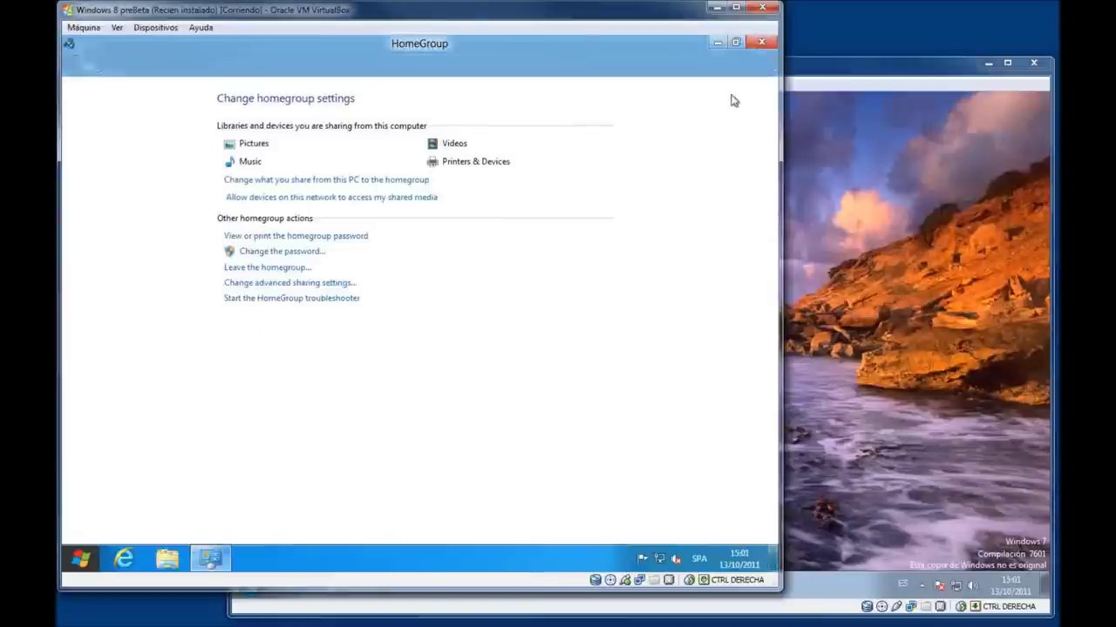
Close HomeGroup and launch Control Panel by searching 'cont' on the Windows 8 Start screen.
{"action": "left_click", "coordinate": [760, 41]}
{"action": "key", "text": "super"}
{"action": "type", "text": "c"}
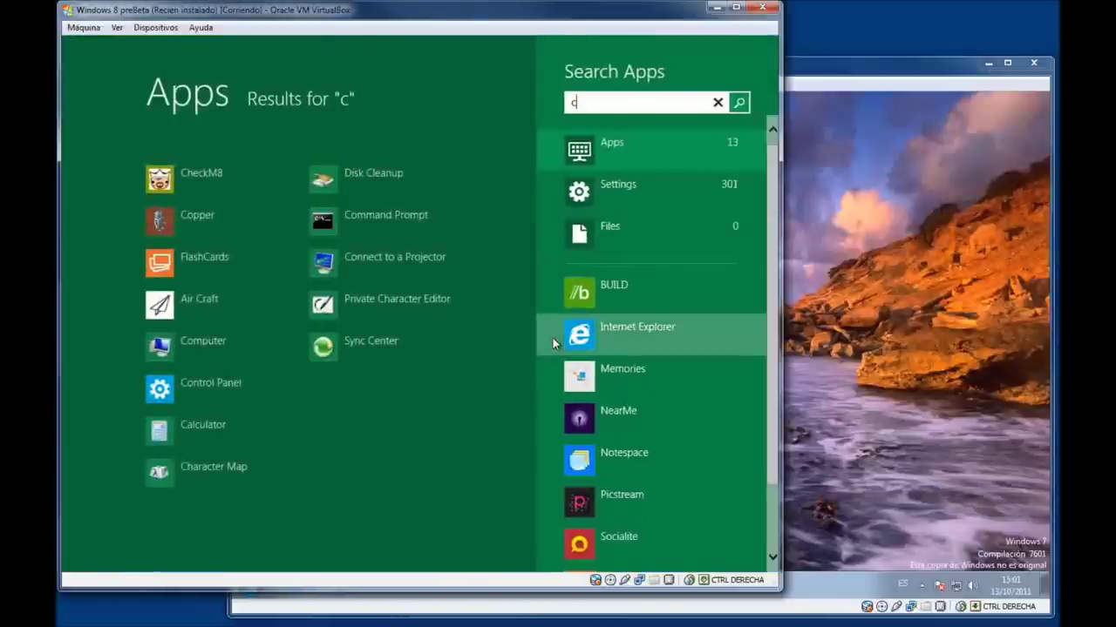
{"action": "type", "text": "ontrol"}
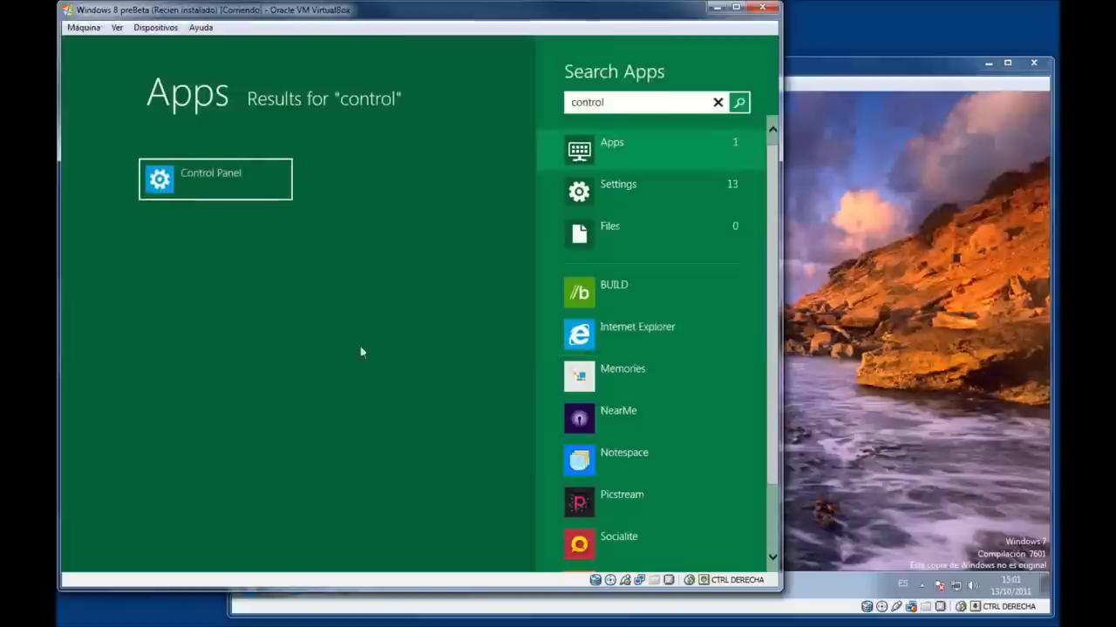
{"action": "left_click", "coordinate": [193, 179]}
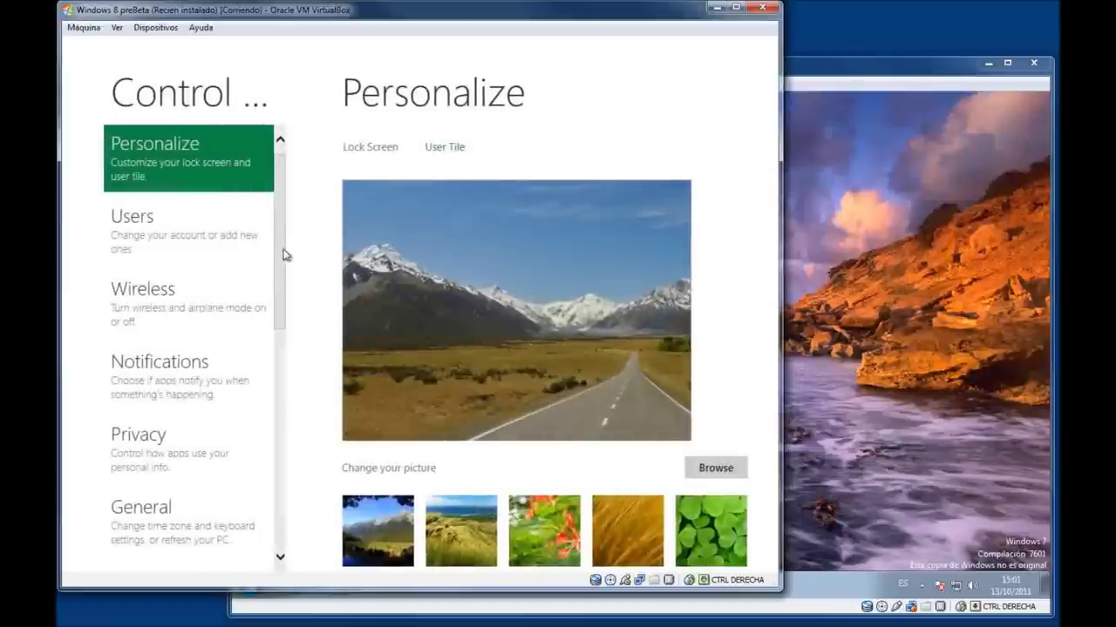
Go through the full Control Panel and Network and Internet to Network and Sharing Center.
{"action": "left_click_drag", "start_coordinate": [279, 266], "coordinate": [269, 548]}
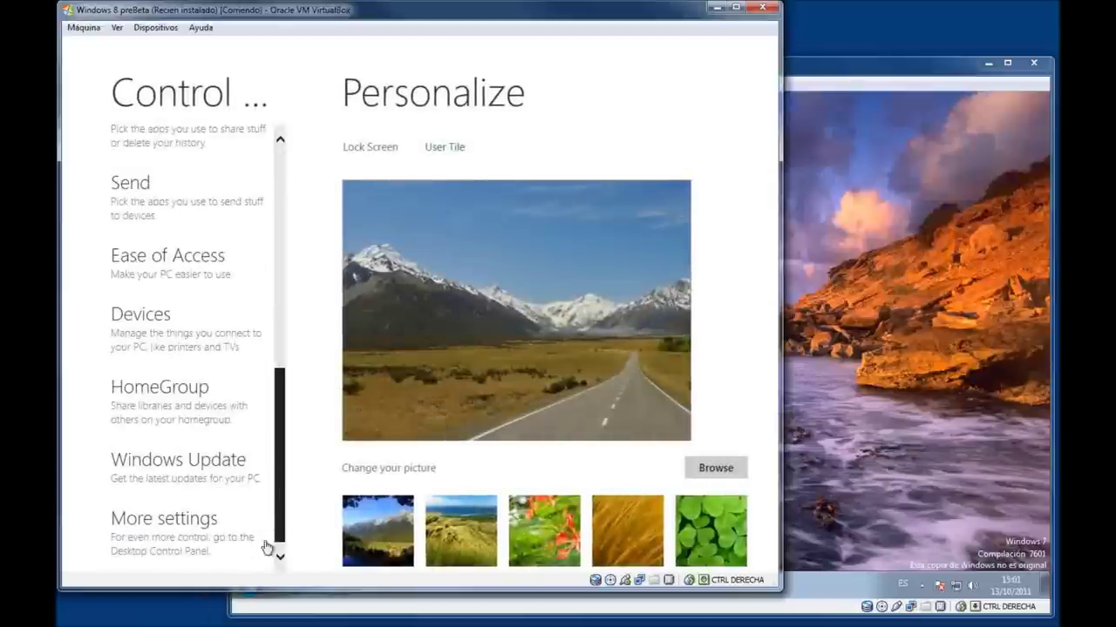
{"action": "left_click", "coordinate": [199, 532]}
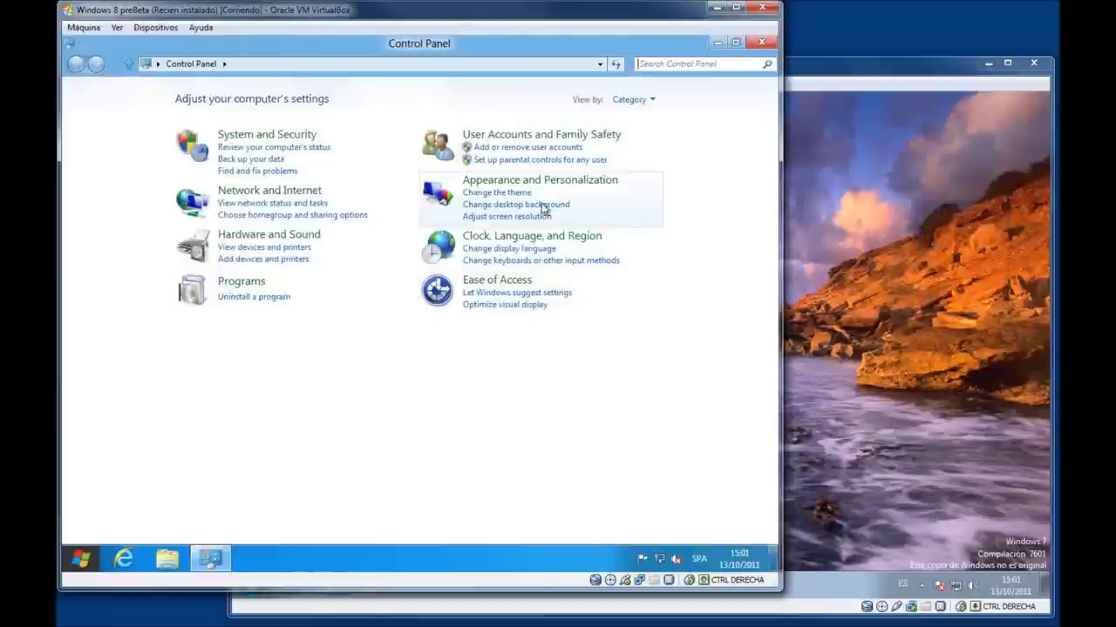
{"action": "left_click", "coordinate": [299, 192]}
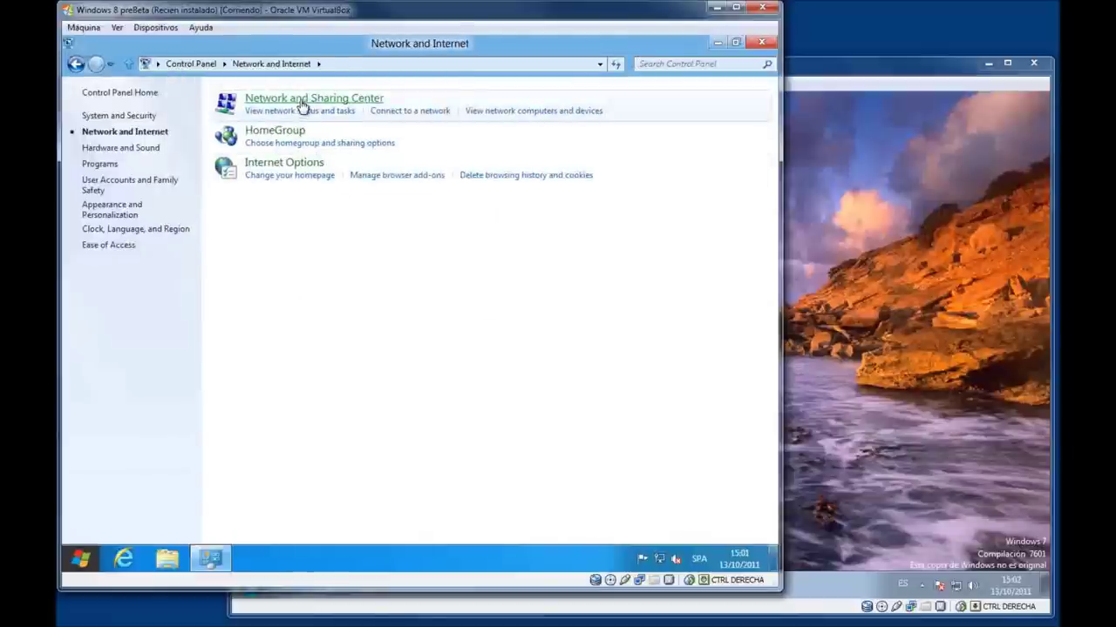
{"action": "left_click", "coordinate": [301, 99]}
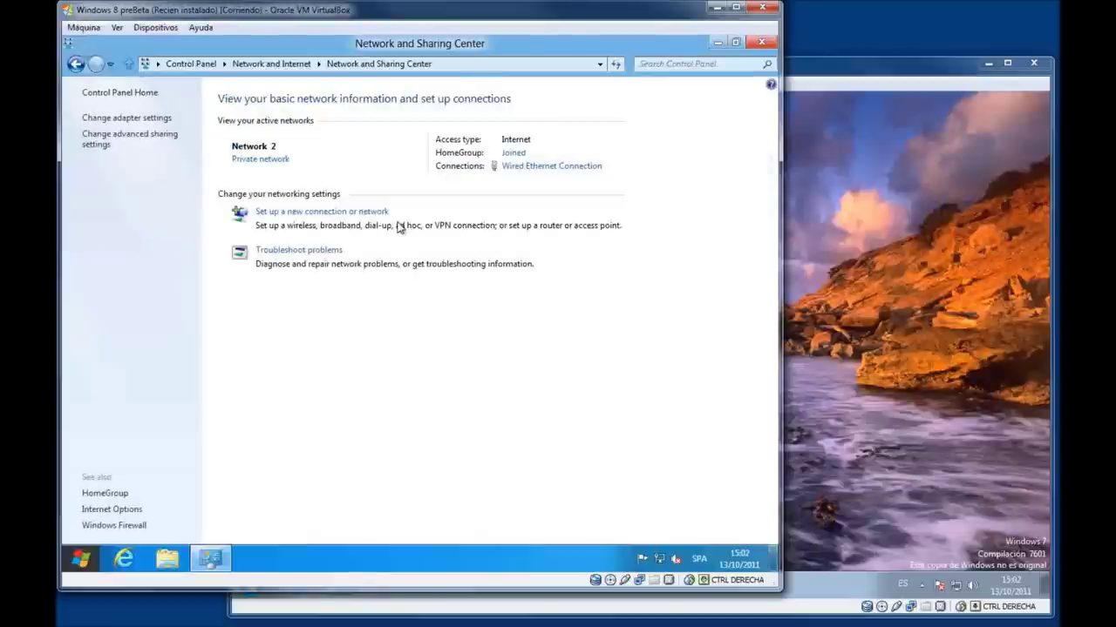
Leave the Windows 8 homegroup from its Joined link and return to Network and Sharing Center.
{"action": "left_click", "coordinate": [515, 153]}
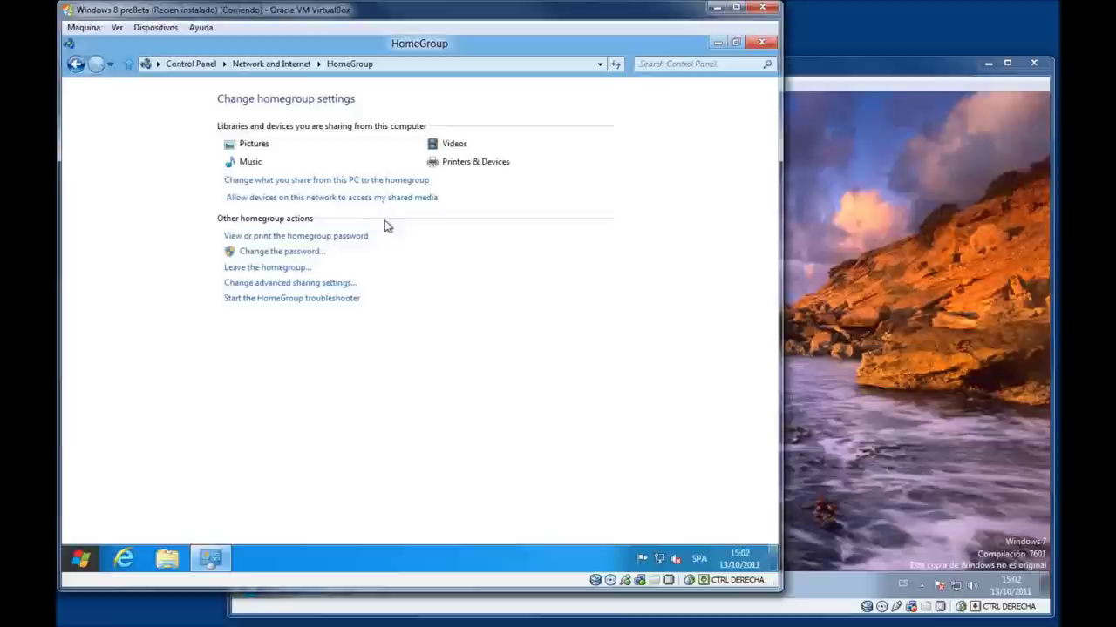
{"action": "left_click", "coordinate": [309, 269]}
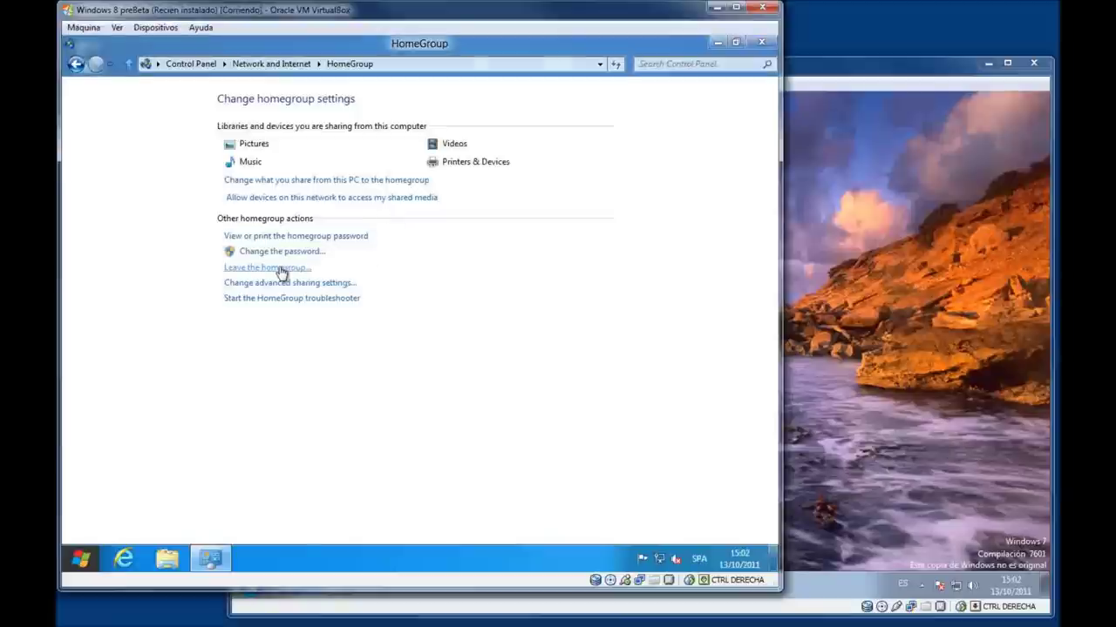
{"action": "left_click", "coordinate": [352, 284]}
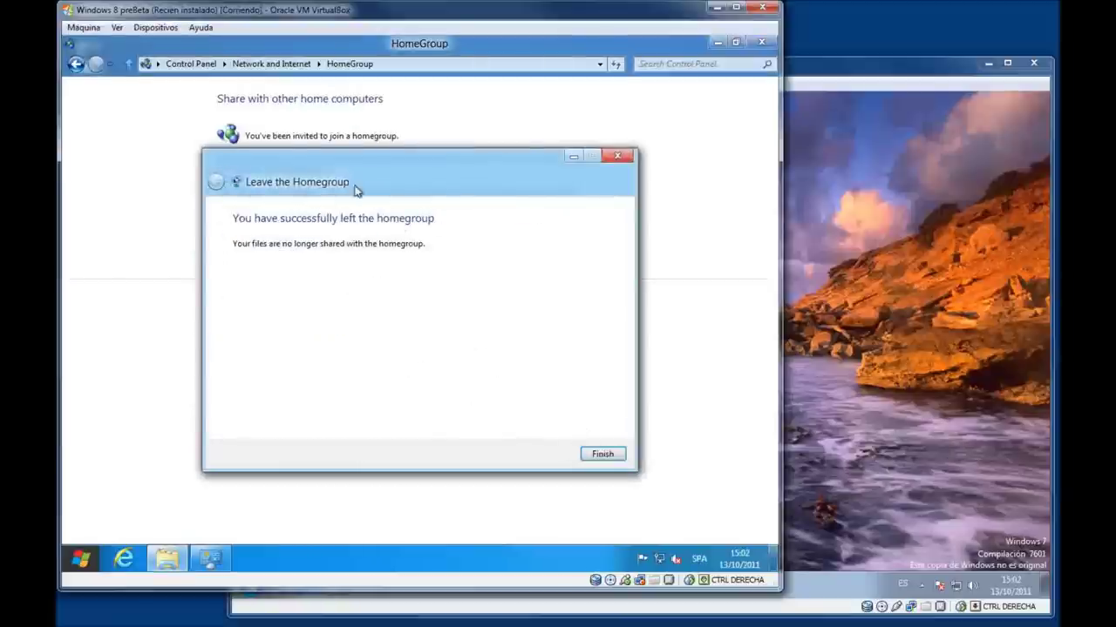
{"action": "left_click", "coordinate": [601, 454]}
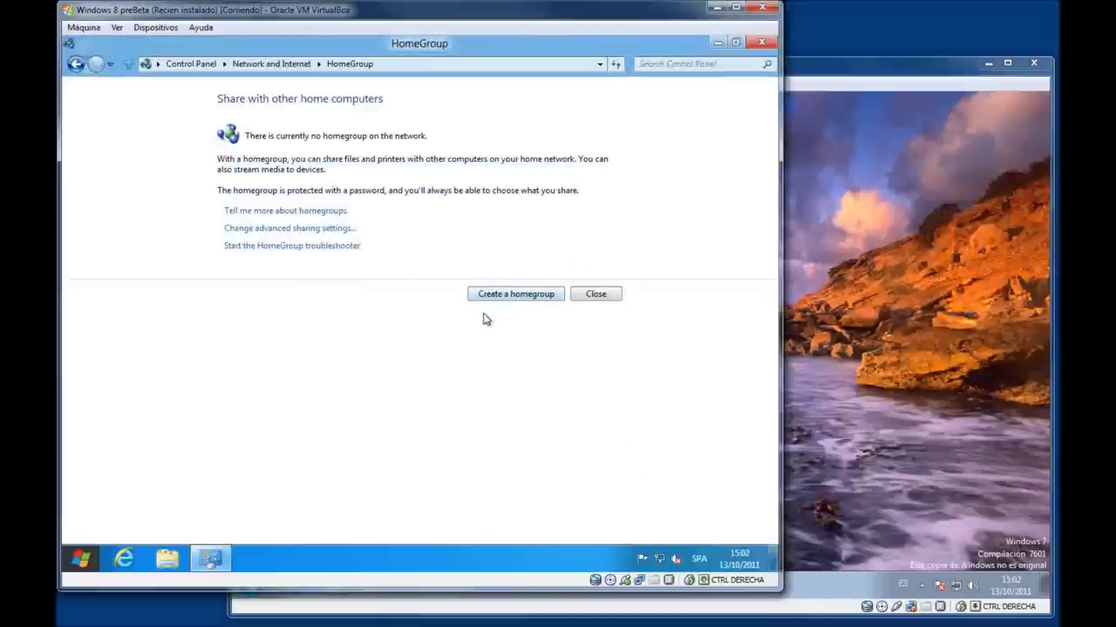
{"action": "left_click", "coordinate": [597, 295]}
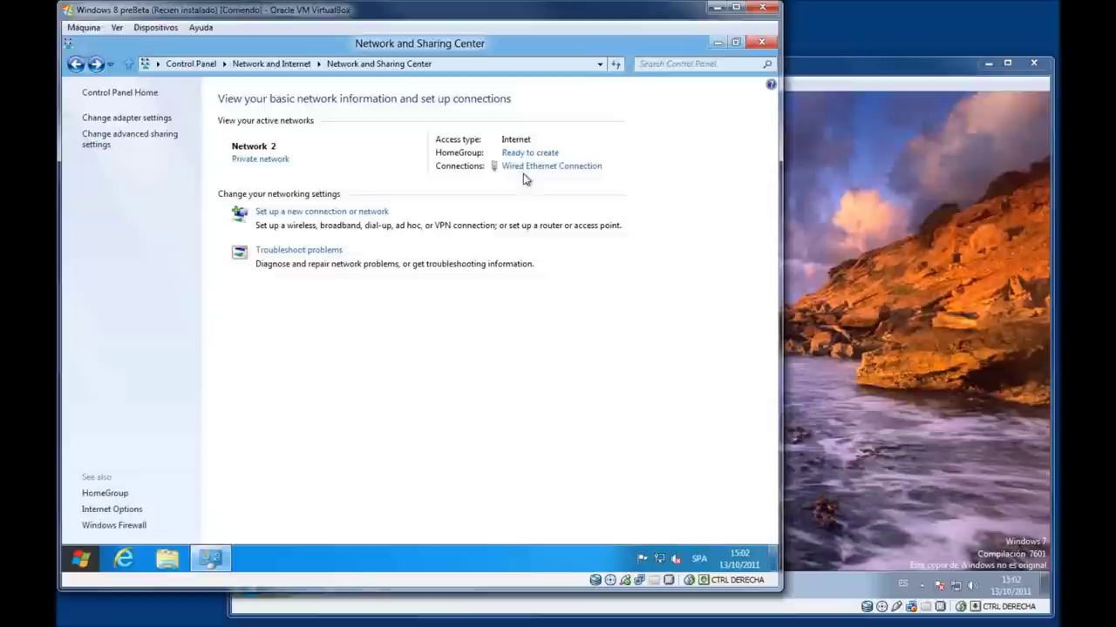
Create a Windows 8 homegroup sharing Documents but not Printers & Devices.
{"action": "left_click", "coordinate": [517, 153]}
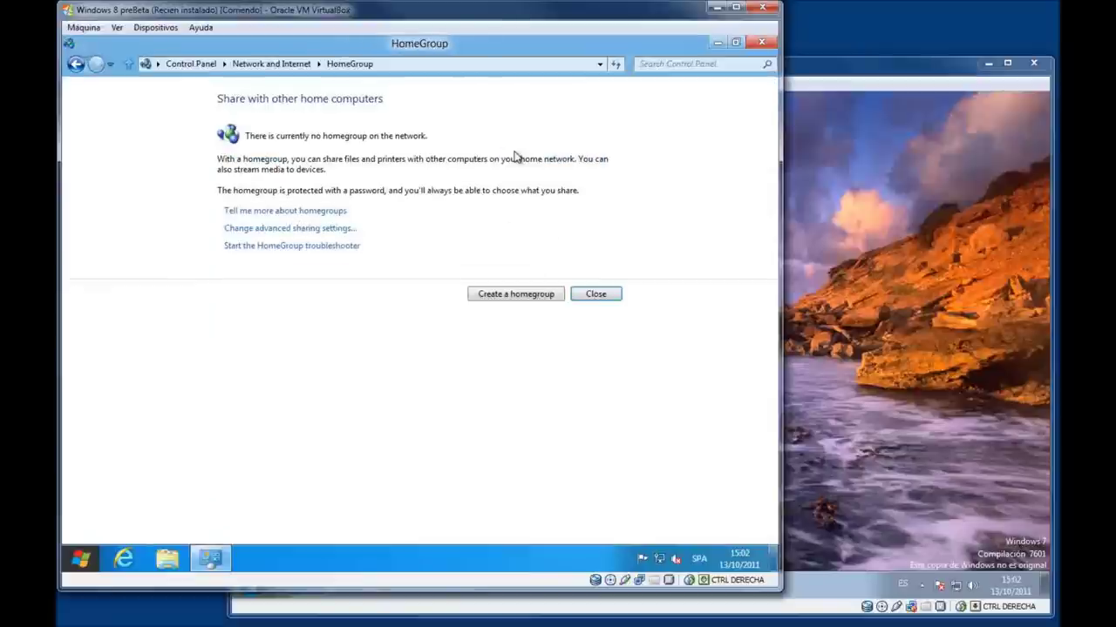
{"action": "left_click", "coordinate": [491, 293]}
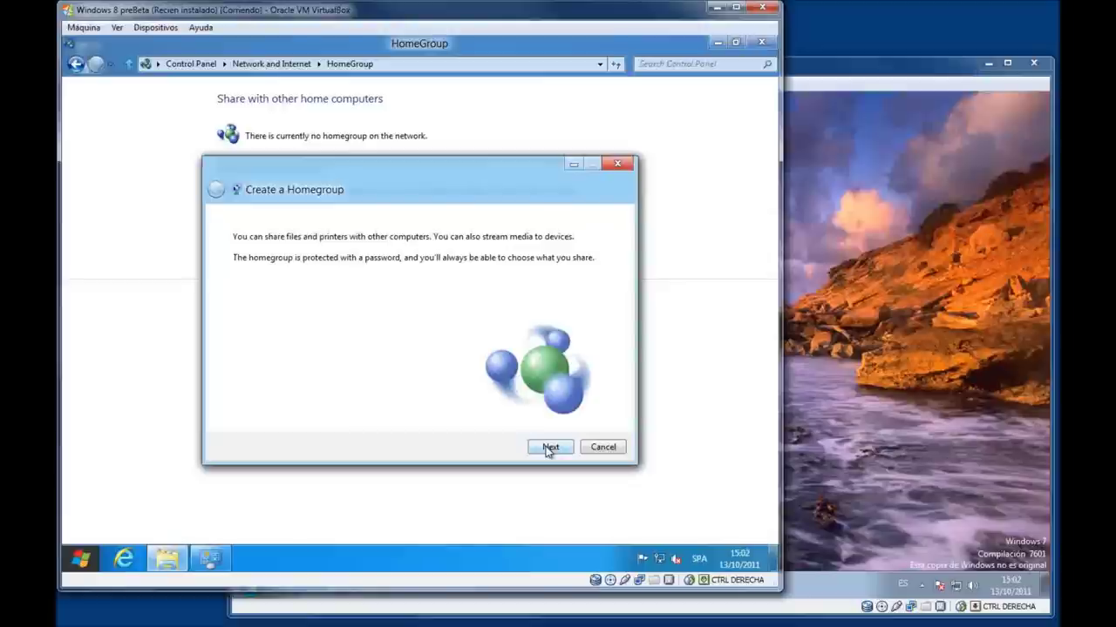
{"action": "left_click", "coordinate": [549, 448]}
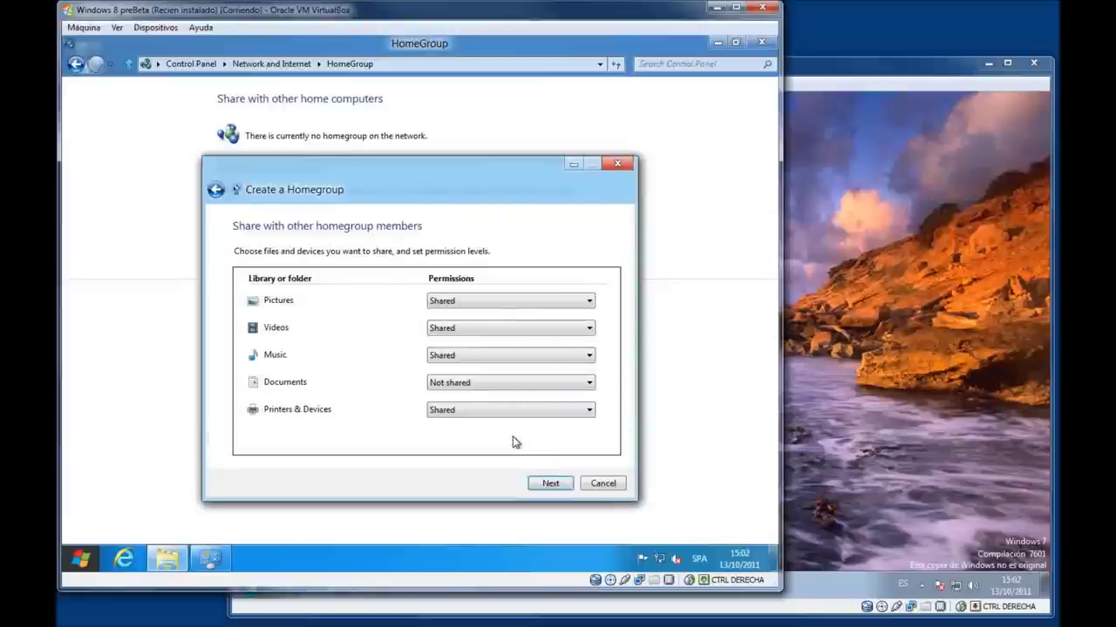
{"action": "left_click", "coordinate": [475, 414]}
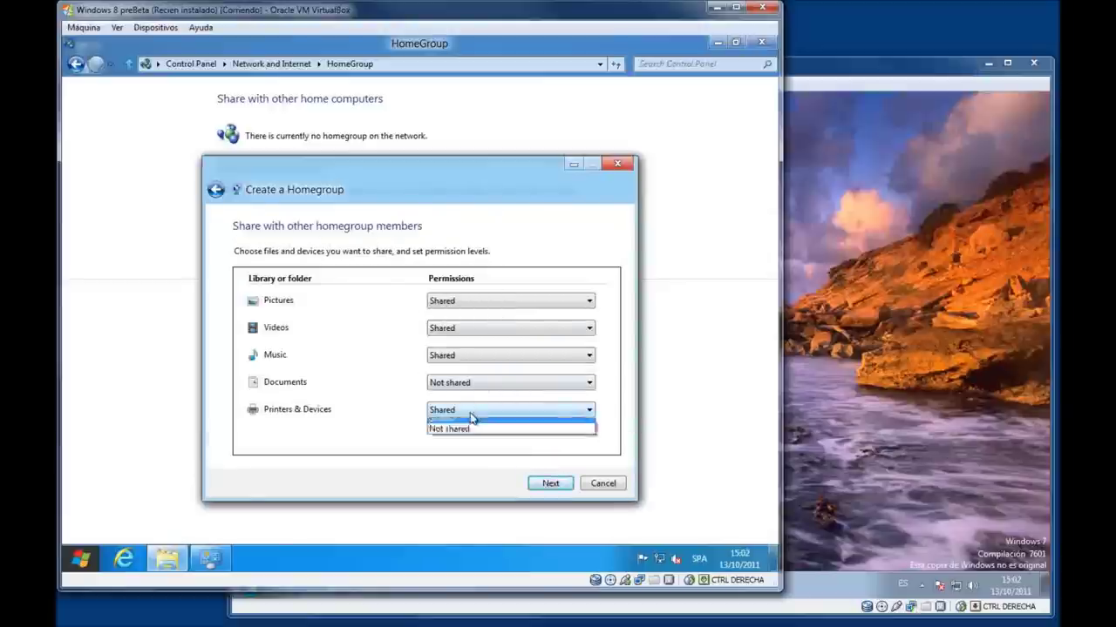
{"action": "left_click", "coordinate": [473, 436]}
{"action": "left_click", "coordinate": [479, 392]}
{"action": "left_click", "coordinate": [474, 395]}
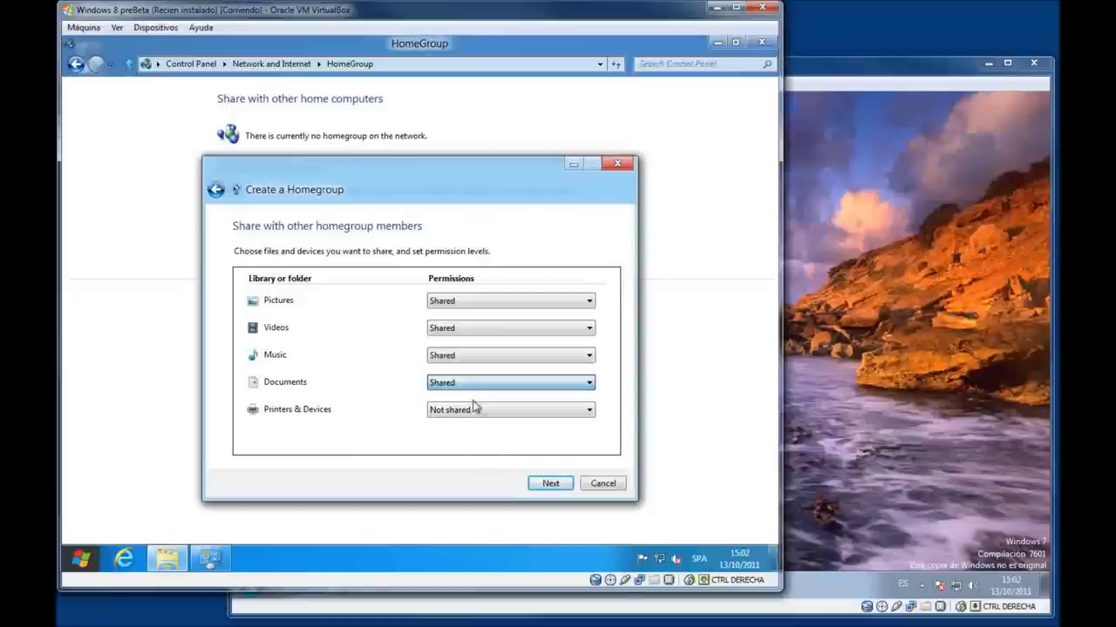
{"action": "left_click", "coordinate": [550, 484]}
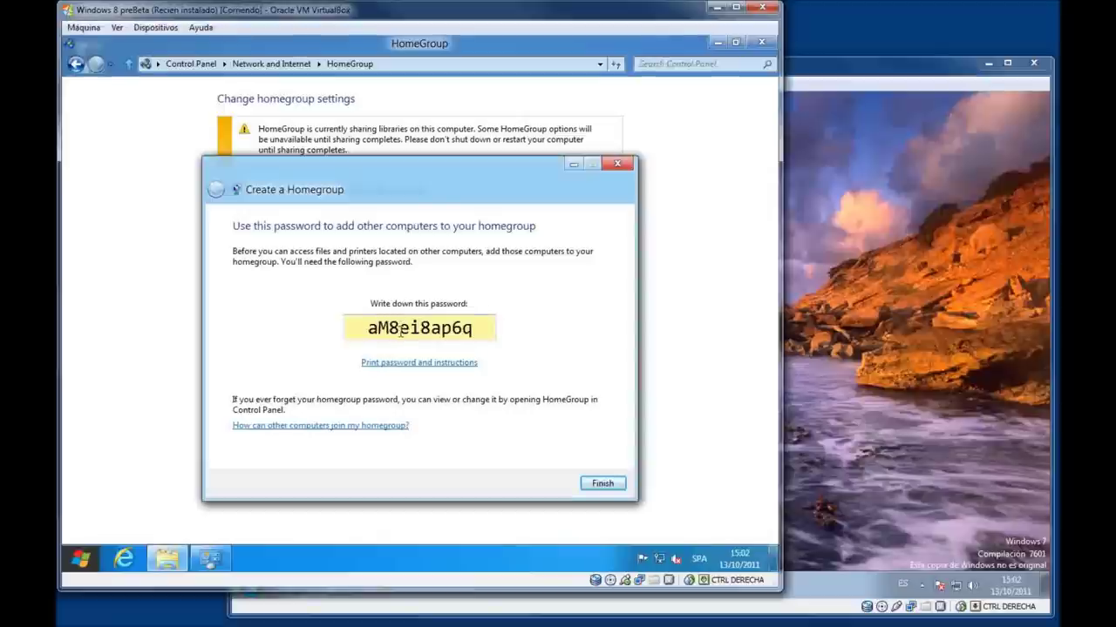
Copy the new homegroup password and finish the wizard.
{"action": "double_click", "coordinate": [401, 328]}
{"action": "right_click", "coordinate": [400, 331]}
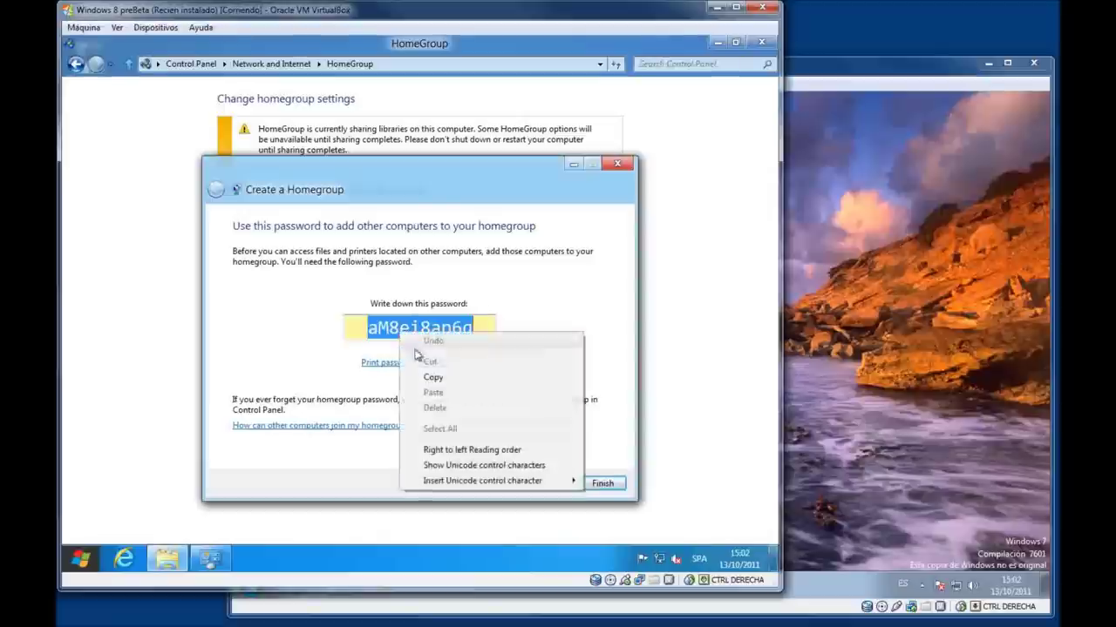
{"action": "left_click", "coordinate": [456, 379]}
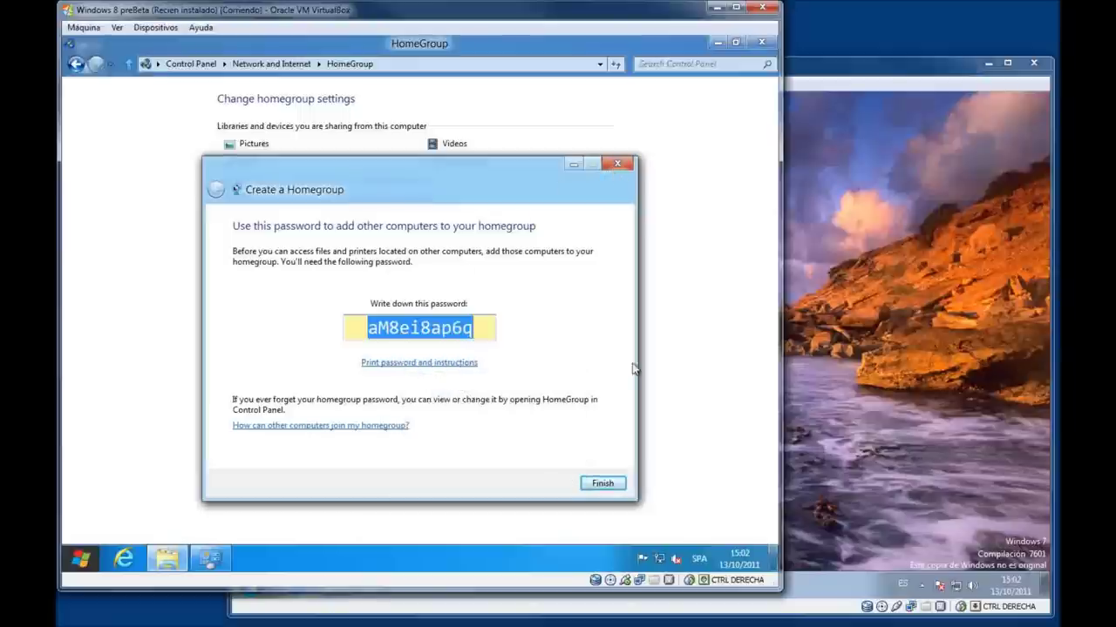
{"action": "left_click", "coordinate": [608, 483]}
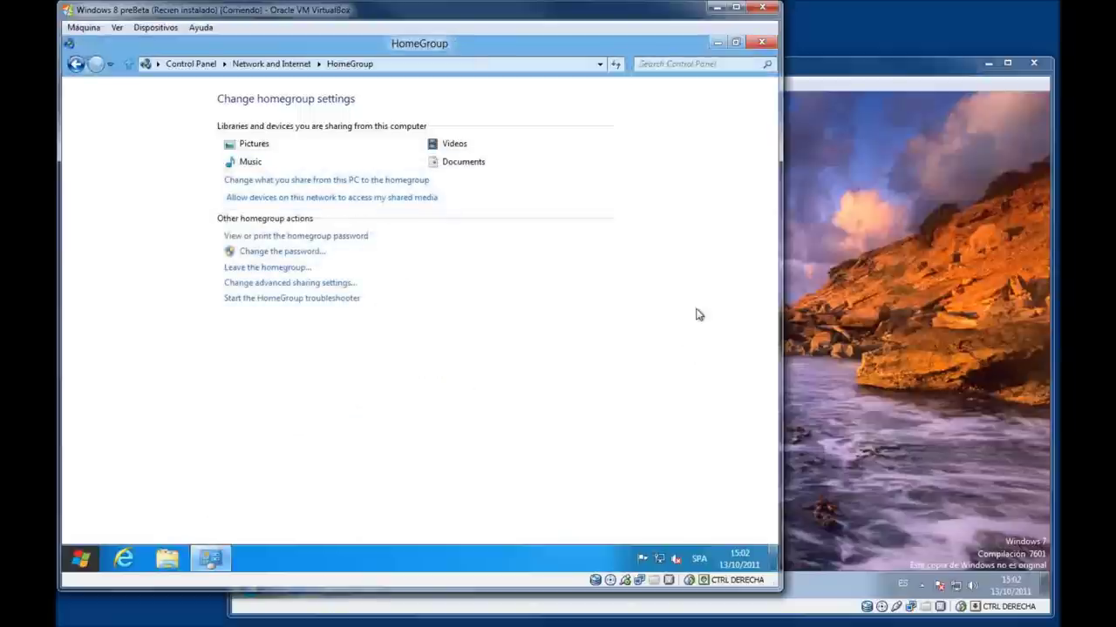
Close the Windows 8 HomeGroup window and open Windows 7's network centre via a 'redes' search.
{"action": "left_click", "coordinate": [760, 43]}
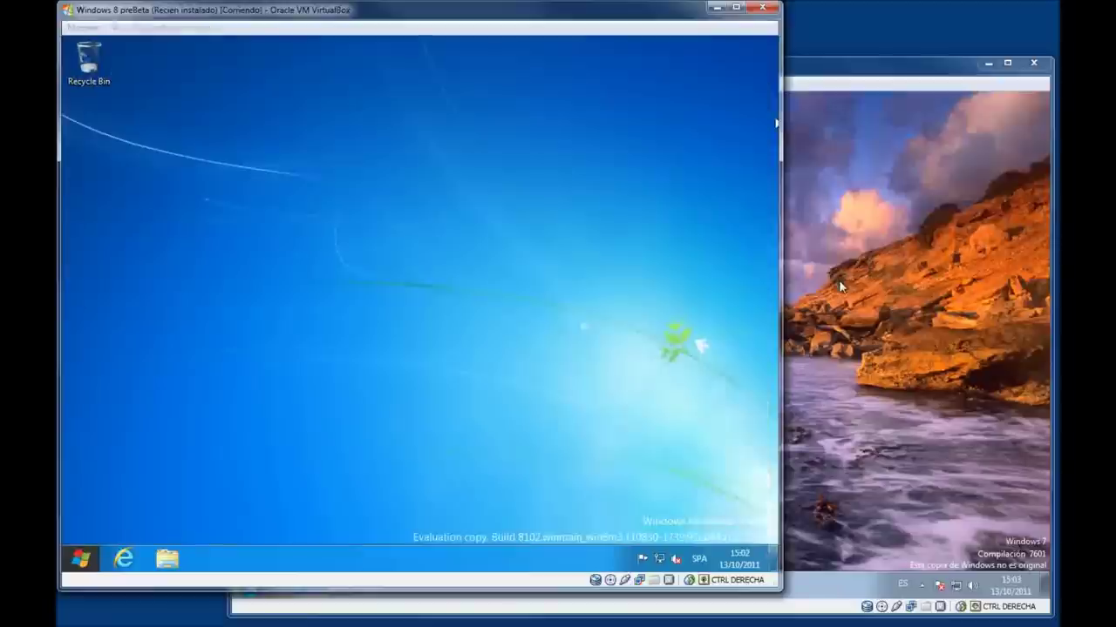
{"action": "left_click", "coordinate": [841, 286]}
{"action": "key", "text": "super"}
{"action": "type", "text": "redes"}
{"action": "key", "text": "Return"}
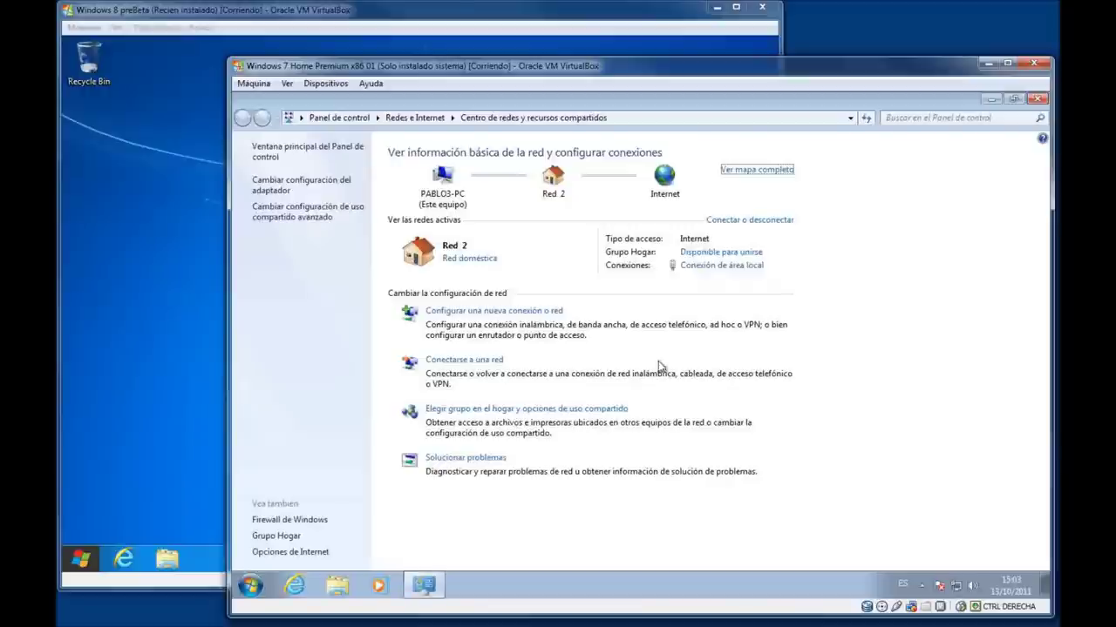
Start joining the available homegroup from Windows 7, sharing Documents but not printers.
{"action": "left_click", "coordinate": [696, 253]}
{"action": "left_click", "coordinate": [739, 340]}
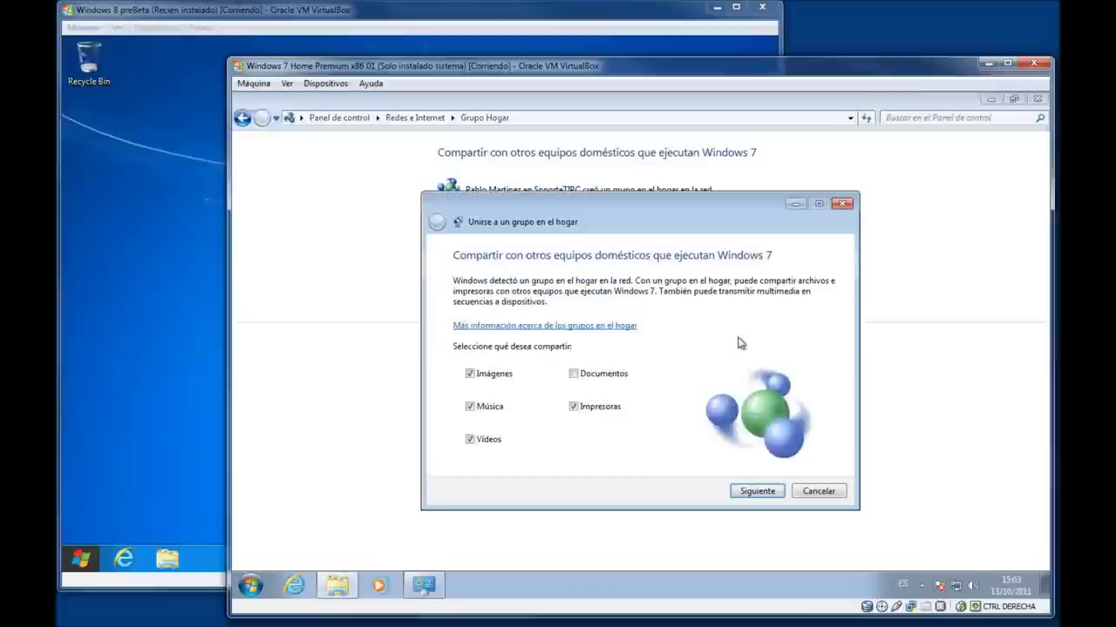
{"action": "left_click", "coordinate": [573, 406]}
{"action": "left_click", "coordinate": [574, 374]}
{"action": "left_click", "coordinate": [740, 491]}
Attempt to paste the password, dismiss the context menu, and bring the Windows 8 VM forward.
{"action": "right_click", "coordinate": [614, 354]}
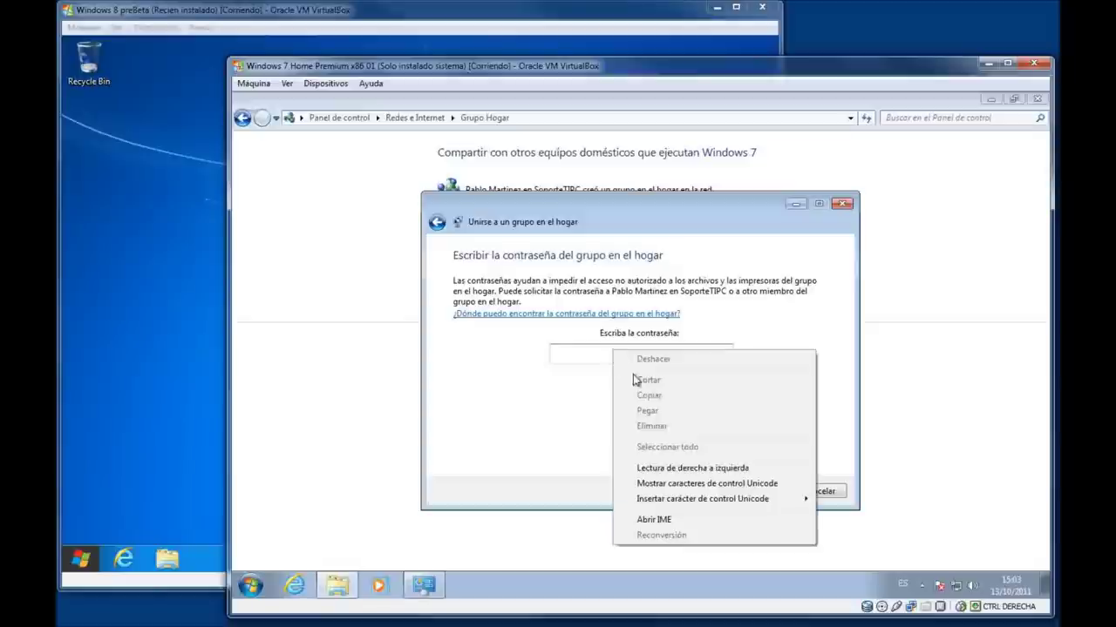
{"action": "left_click", "coordinate": [589, 365]}
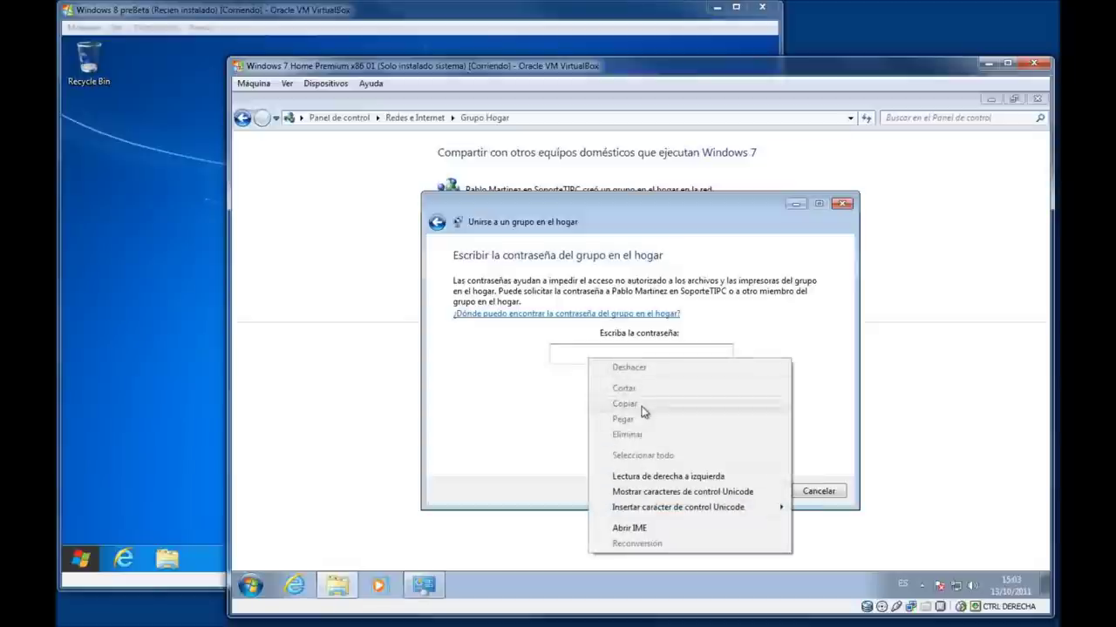
{"action": "left_click", "coordinate": [530, 356]}
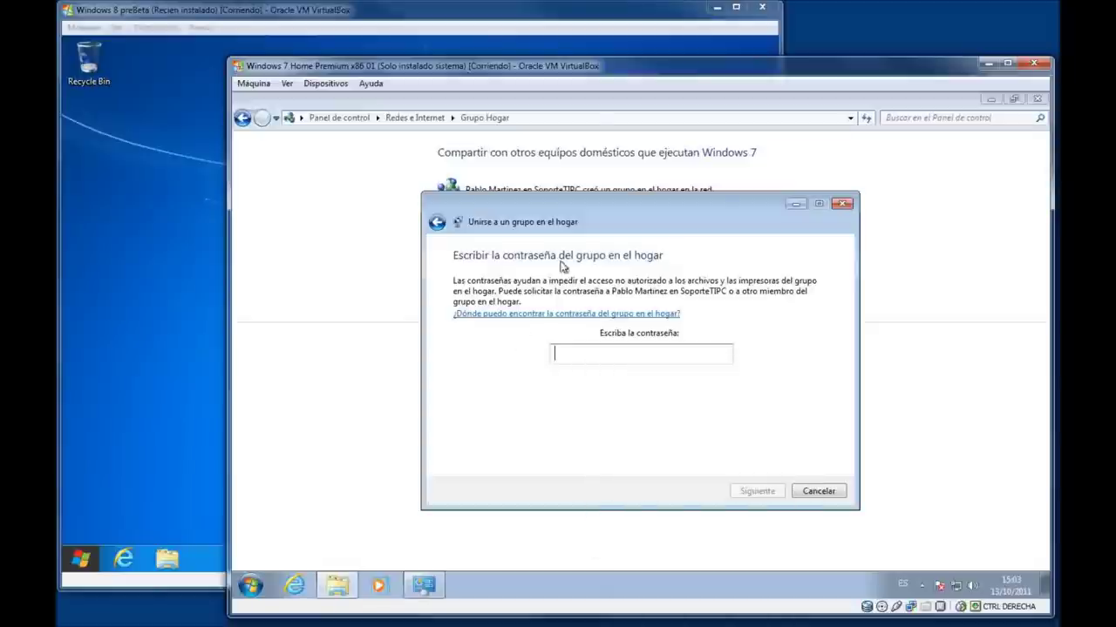
{"action": "left_click", "coordinate": [181, 182]}
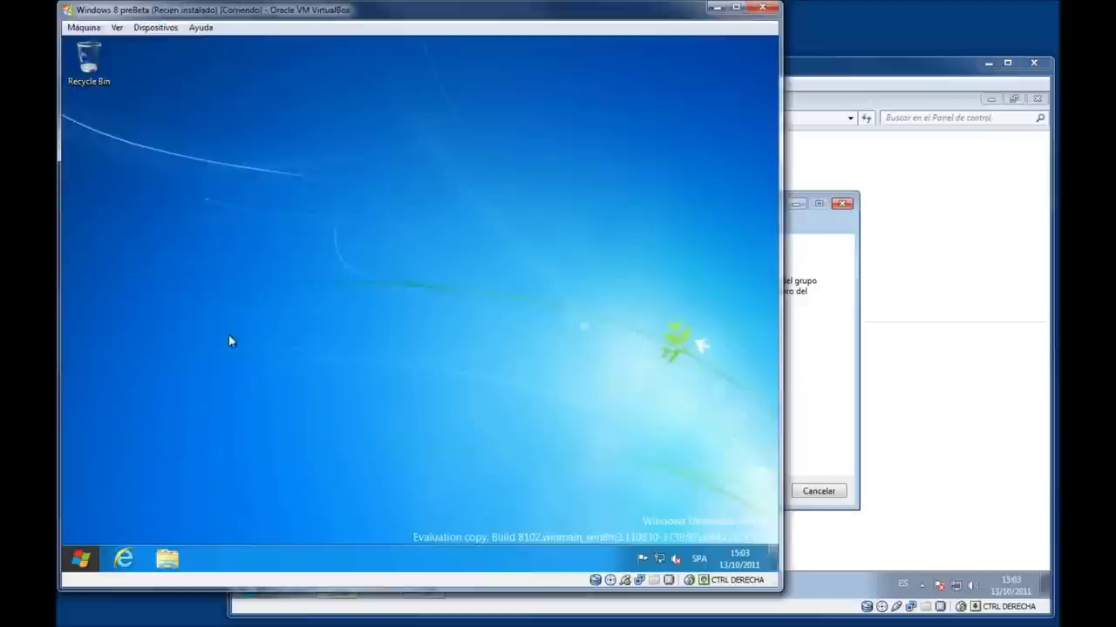
Open the Homegroup view in File Explorer on the Windows 8 guest.
{"action": "left_click", "coordinate": [166, 559]}
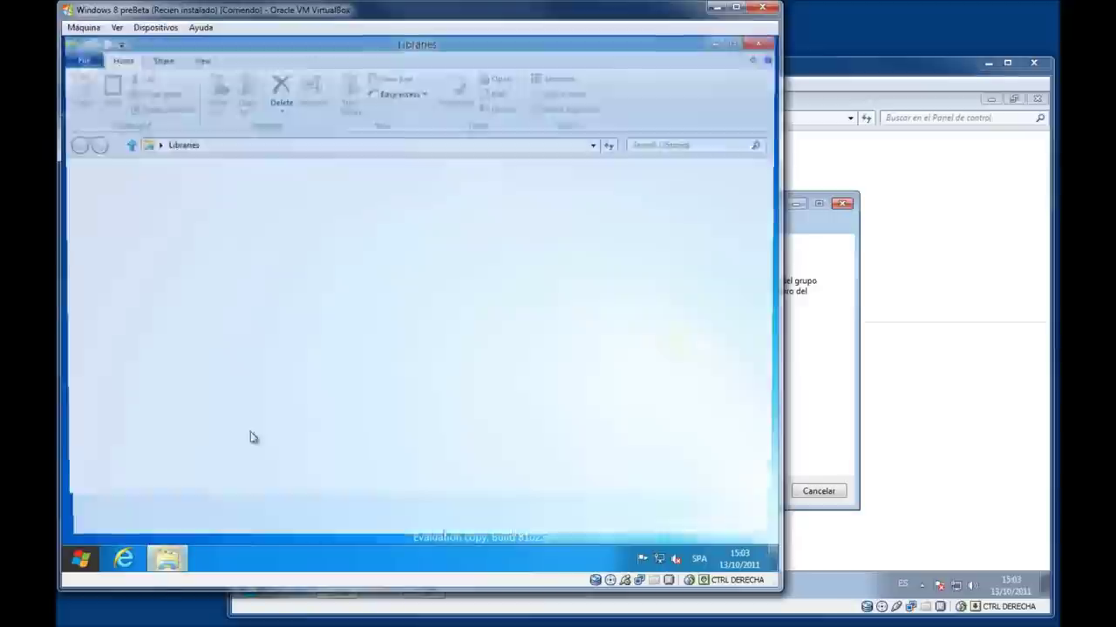
{"action": "left_click", "coordinate": [121, 335]}
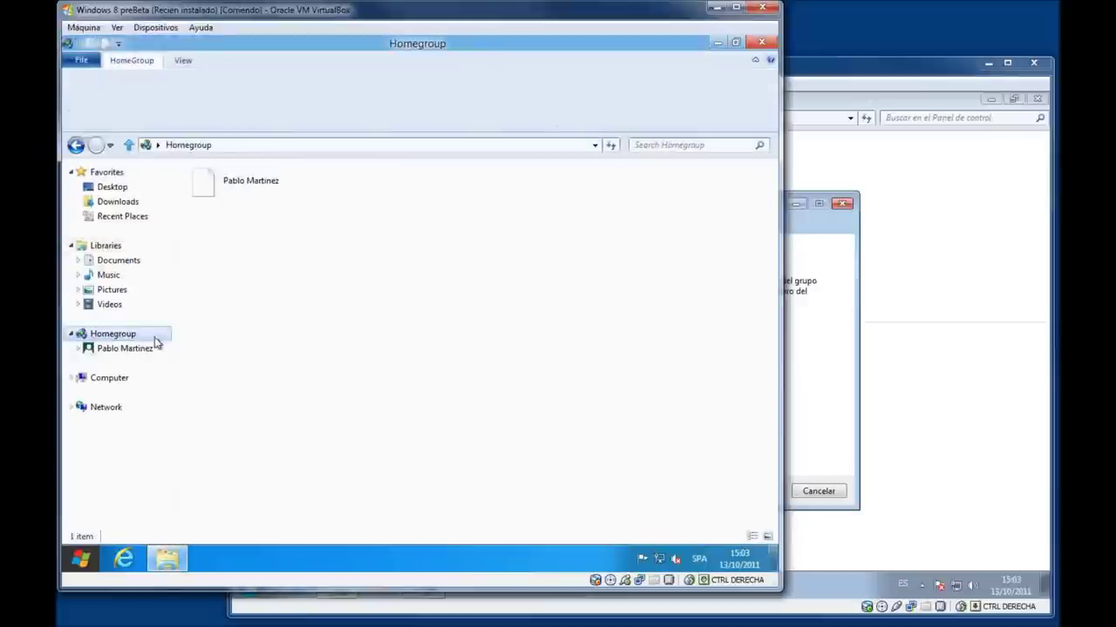
{"action": "left_click", "coordinate": [129, 349]}
{"action": "left_click", "coordinate": [126, 338]}
{"action": "right_click", "coordinate": [127, 338]}
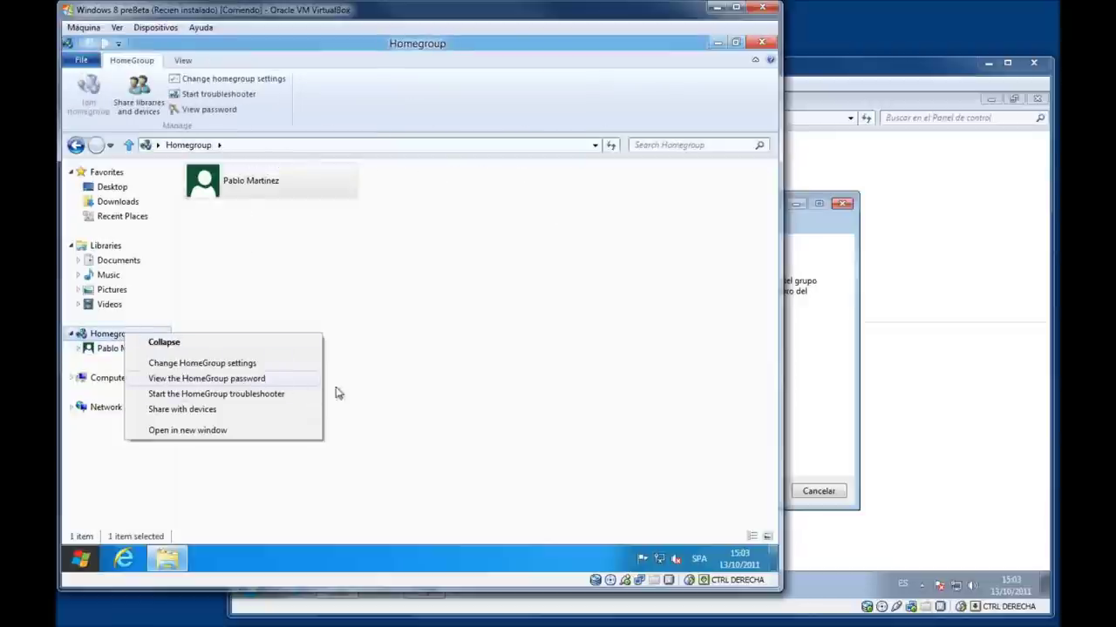
{"action": "left_click", "coordinate": [338, 393]}
View the current homegroup password, cancel, then open Change HomeGroup settings.
{"action": "right_click", "coordinate": [131, 339]}
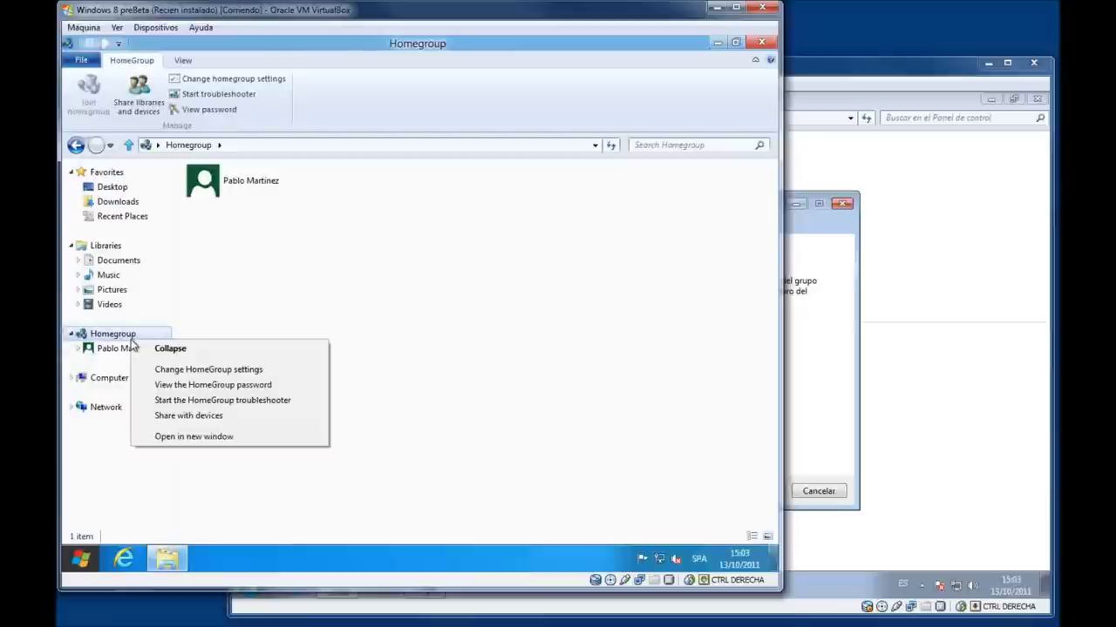
{"action": "left_click", "coordinate": [190, 385]}
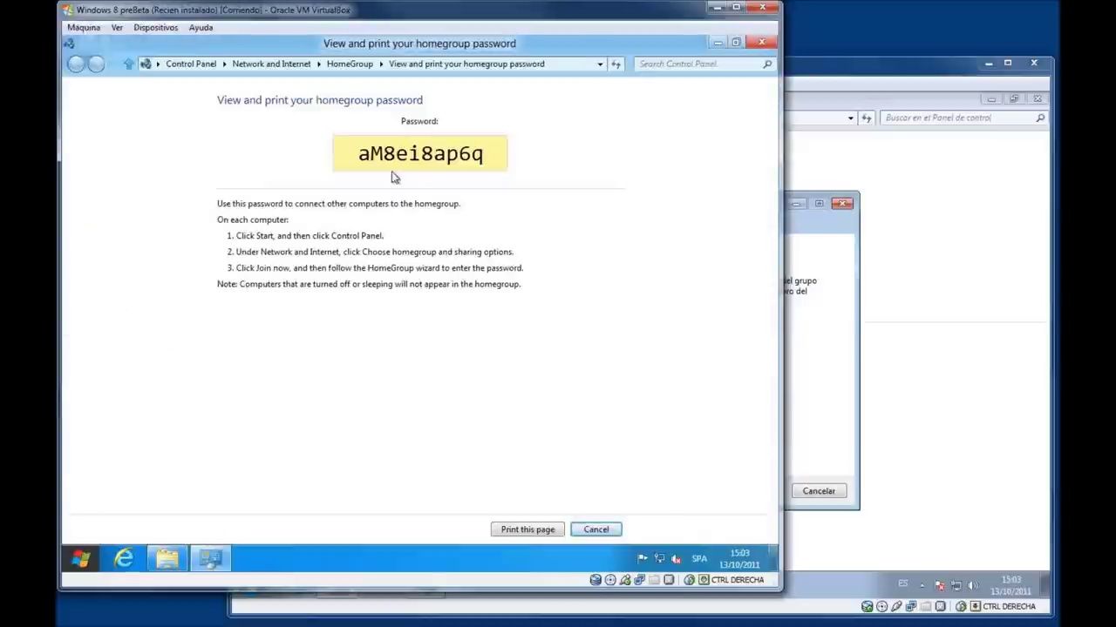
{"action": "left_click", "coordinate": [593, 529]}
{"action": "right_click", "coordinate": [115, 334]}
{"action": "left_click", "coordinate": [189, 366]}
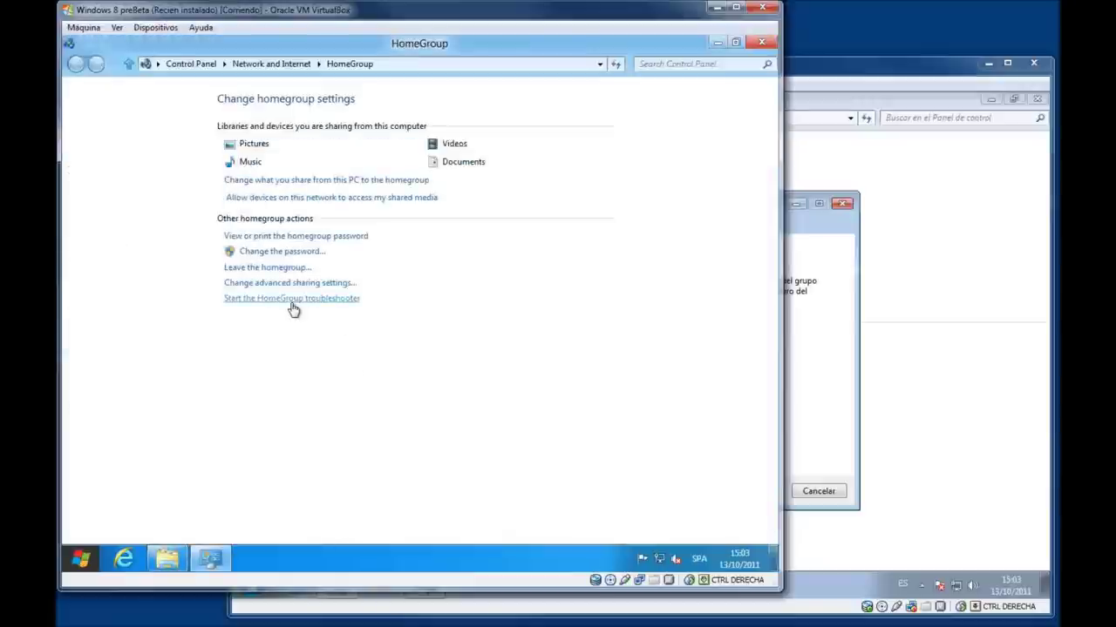
Change the Windows 8 homegroup password to a custom password of your own through the wizard.
{"action": "left_click", "coordinate": [279, 252]}
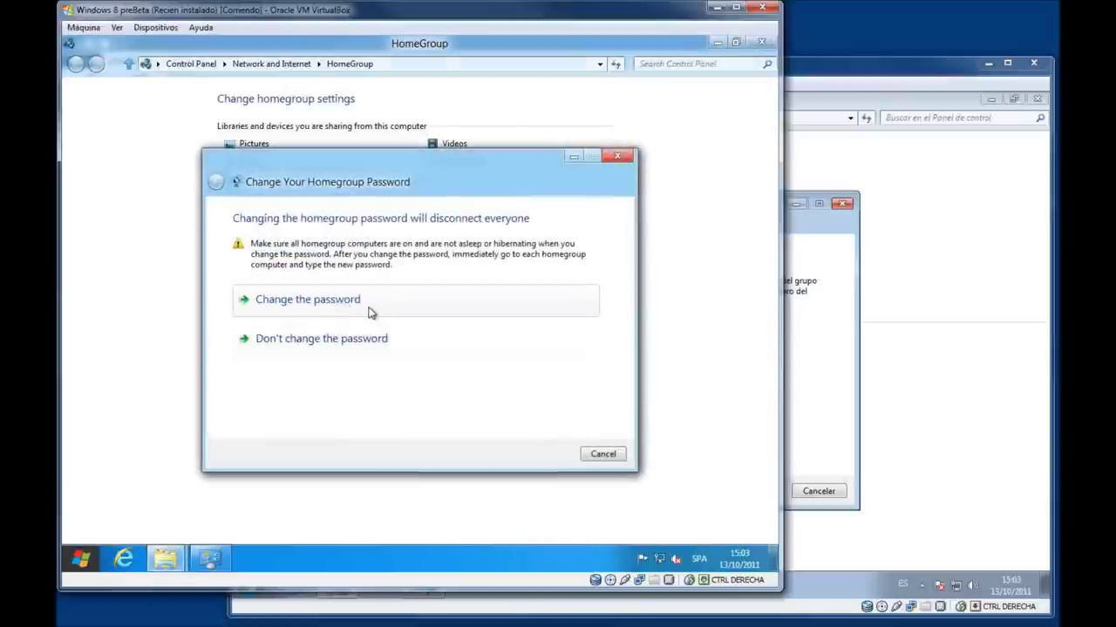
{"action": "left_click", "coordinate": [370, 312]}
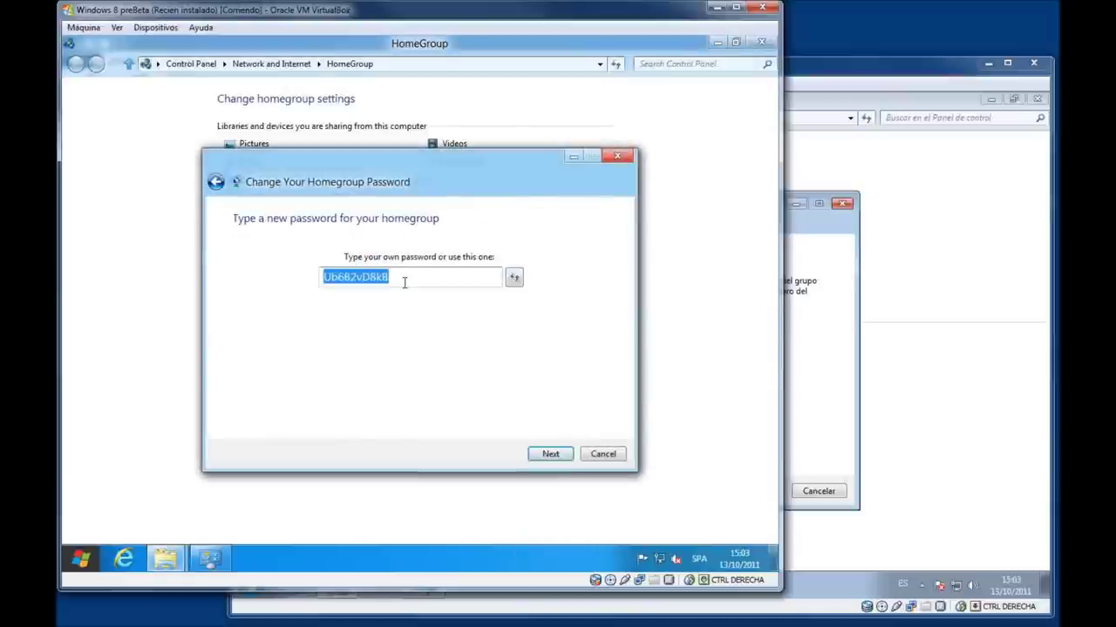
{"action": "type", "text": "p@ss"}
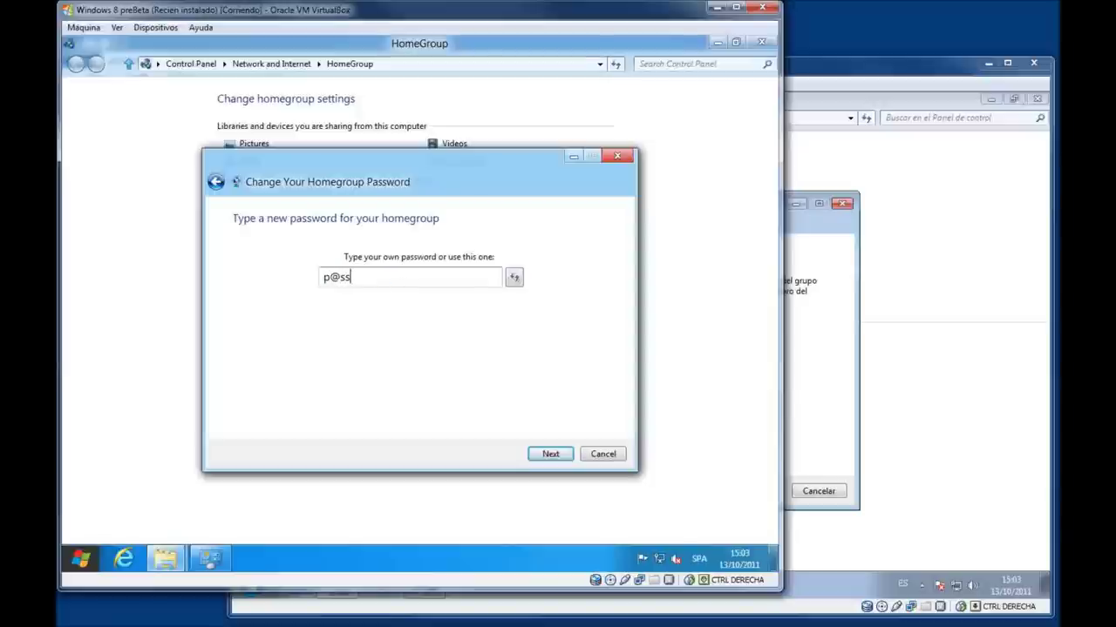
{"action": "type", "text": "w0rd.com"}
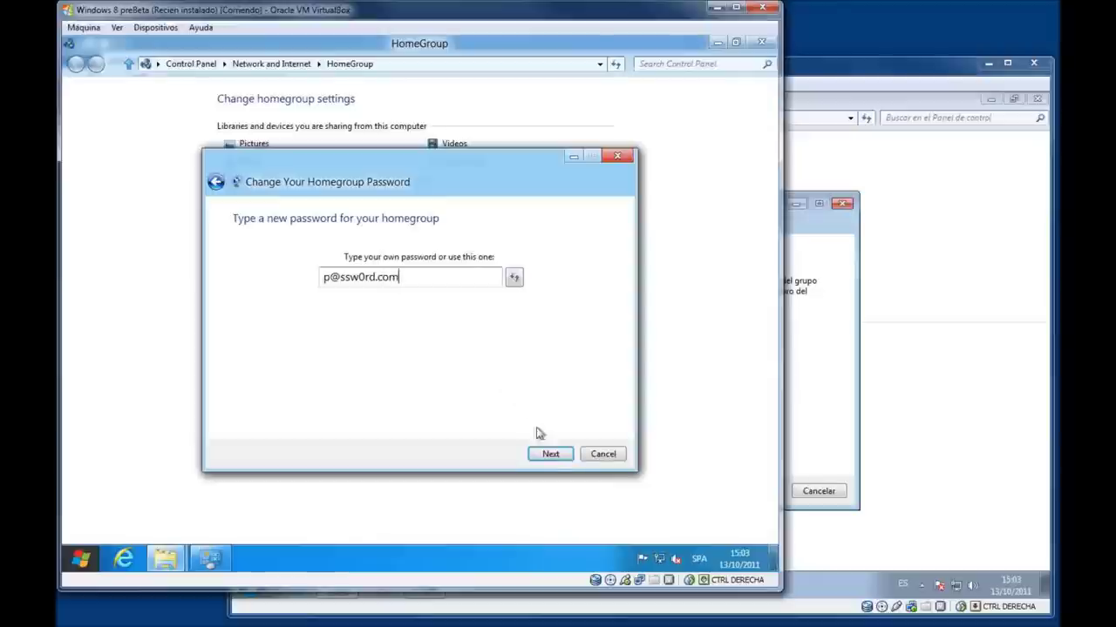
{"action": "left_click", "coordinate": [551, 455]}
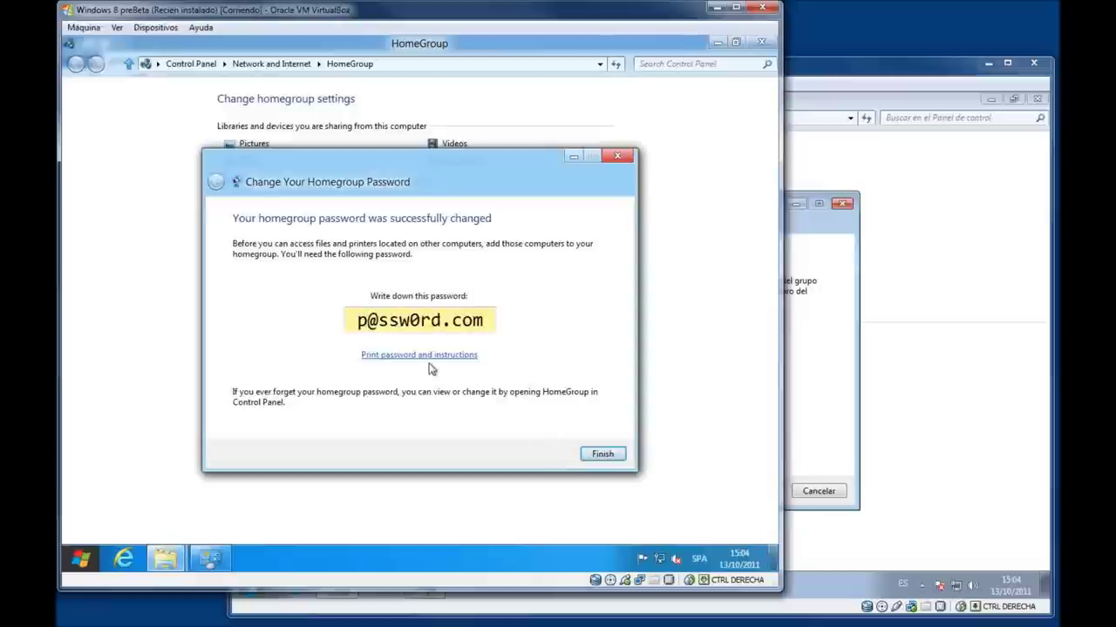
{"action": "left_click", "coordinate": [604, 455]}
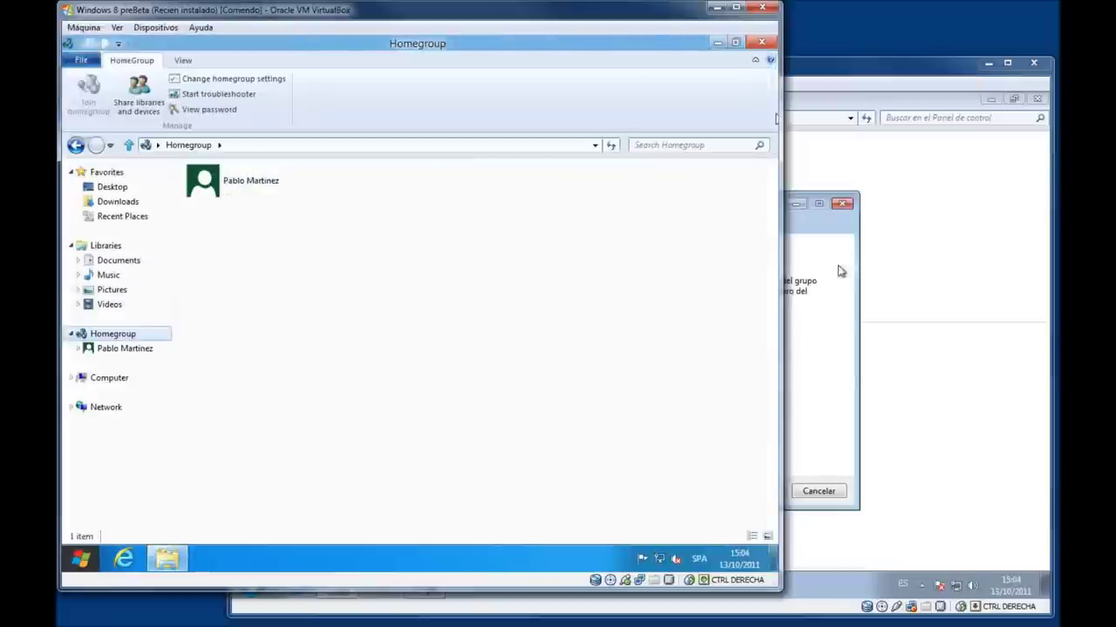
Join the Windows 7 VM to the homegroup with the new password, then check Windows 8's member list.
{"action": "left_click", "coordinate": [863, 373]}
{"action": "type", "text": "p"}
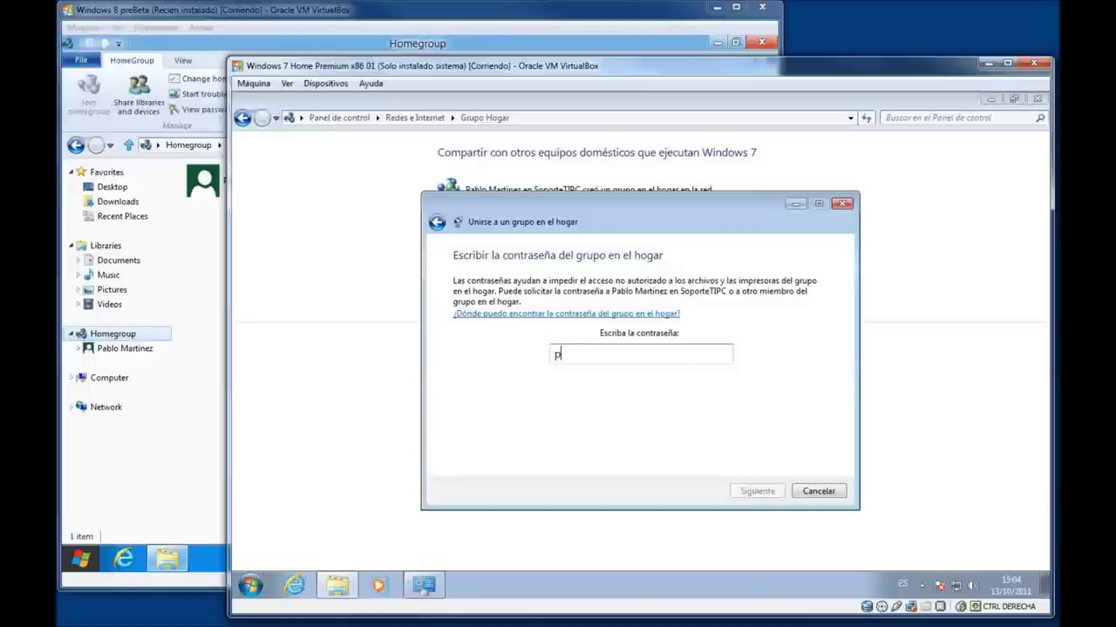
{"action": "type", "text": "@ssw0rd.com"}
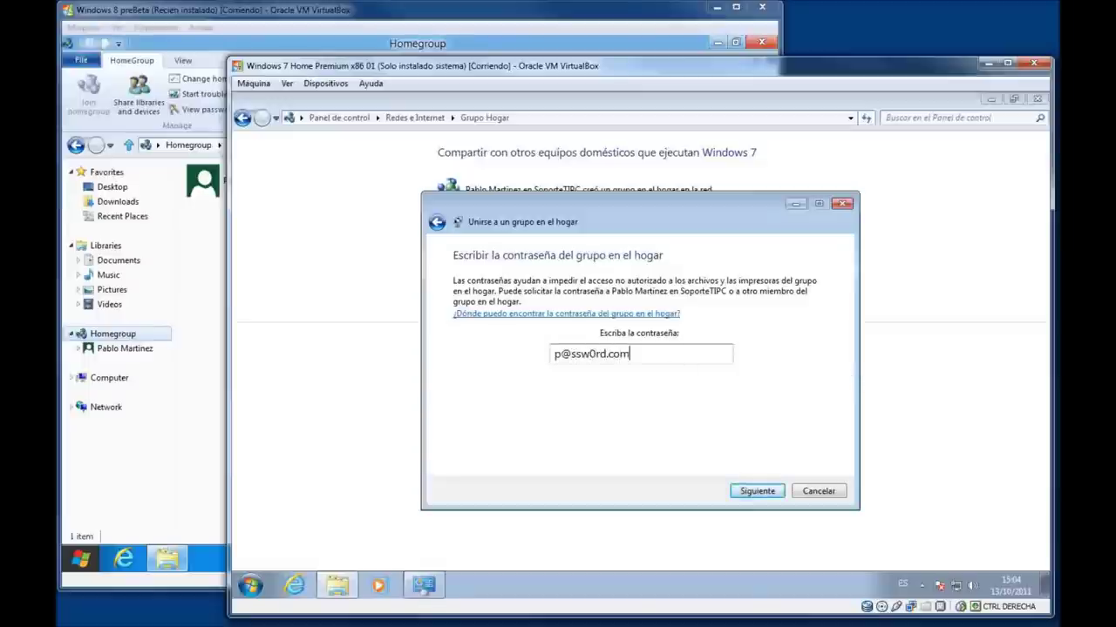
{"action": "left_click", "coordinate": [756, 490]}
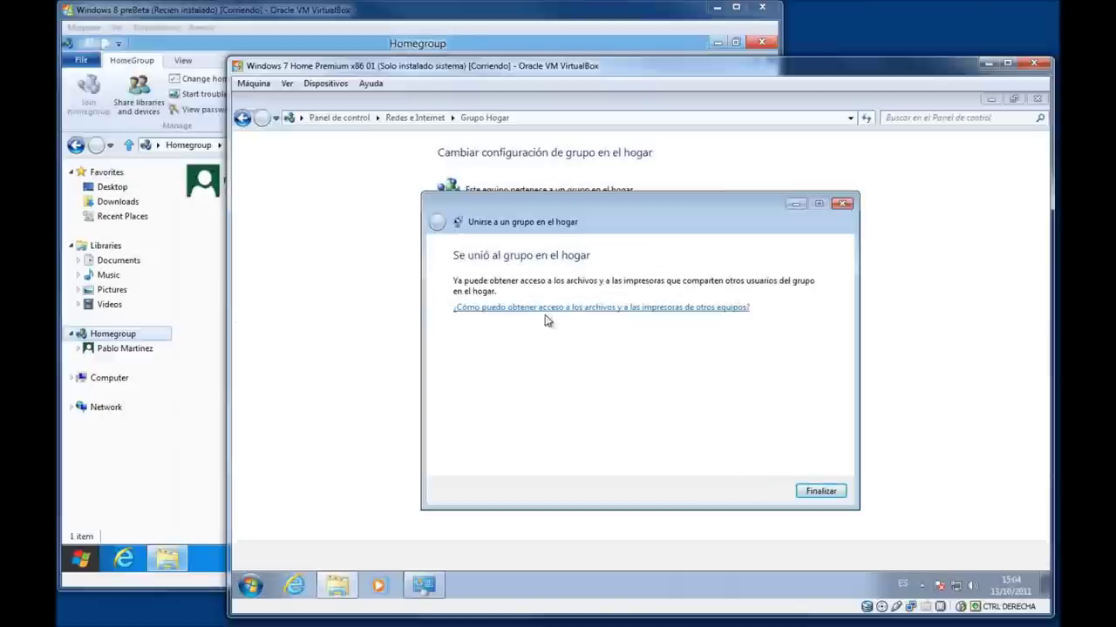
{"action": "left_click", "coordinate": [829, 494]}
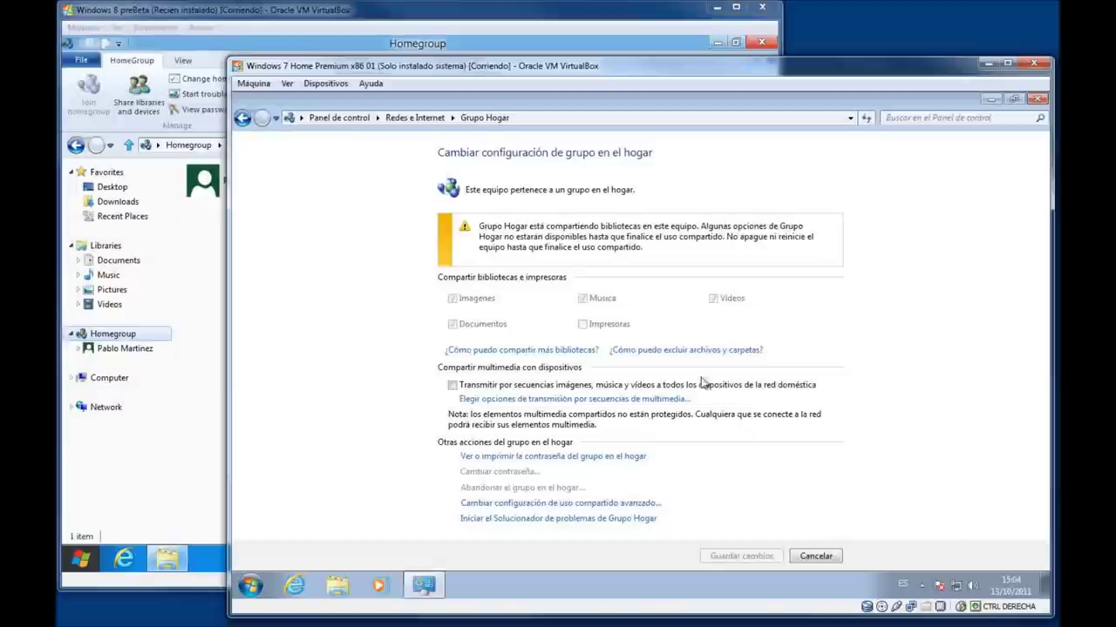
{"action": "left_click", "coordinate": [1035, 100]}
{"action": "left_click", "coordinate": [196, 480]}
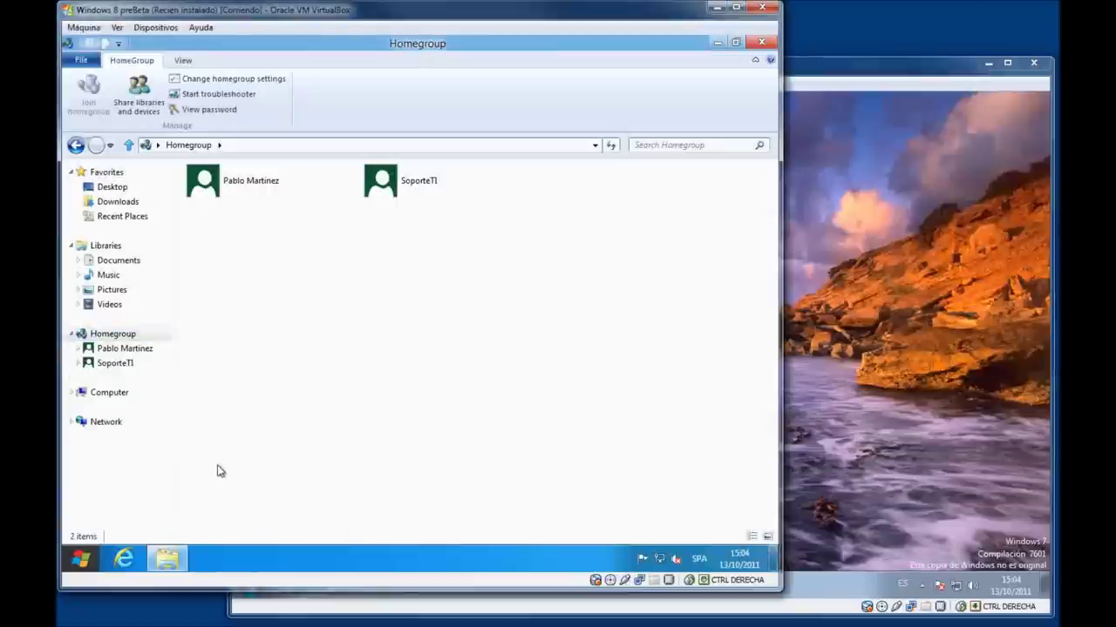
Open the other member's Documents, Music, Pictures and Videos libraries from Grupo en el hogar and Homegroup.
{"action": "left_click", "coordinate": [248, 186]}
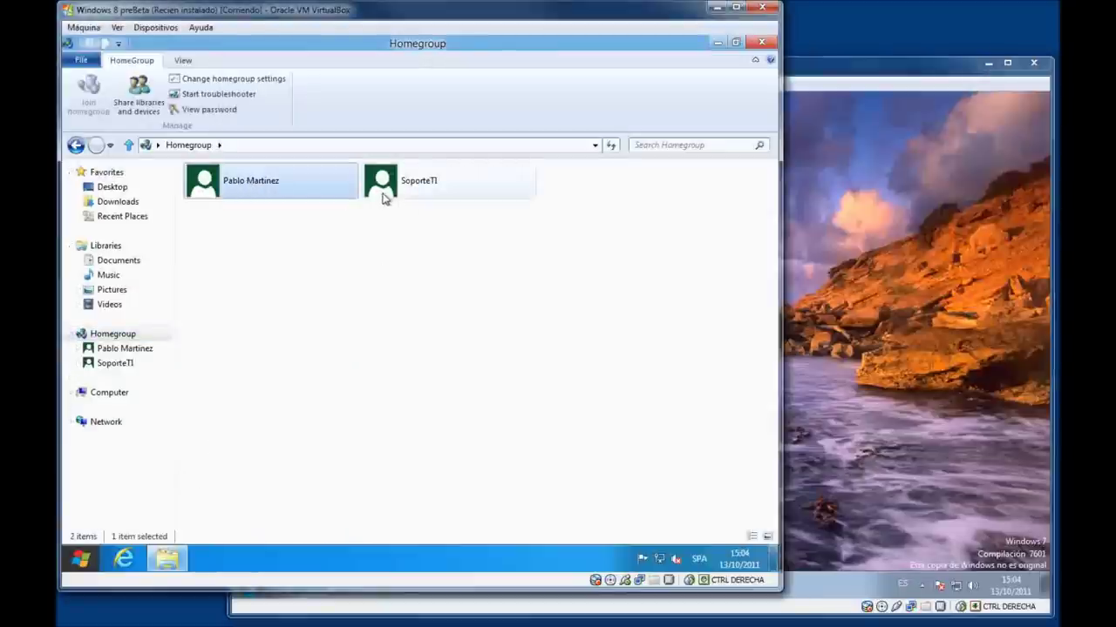
{"action": "left_click", "coordinate": [384, 199]}
{"action": "left_click", "coordinate": [813, 403]}
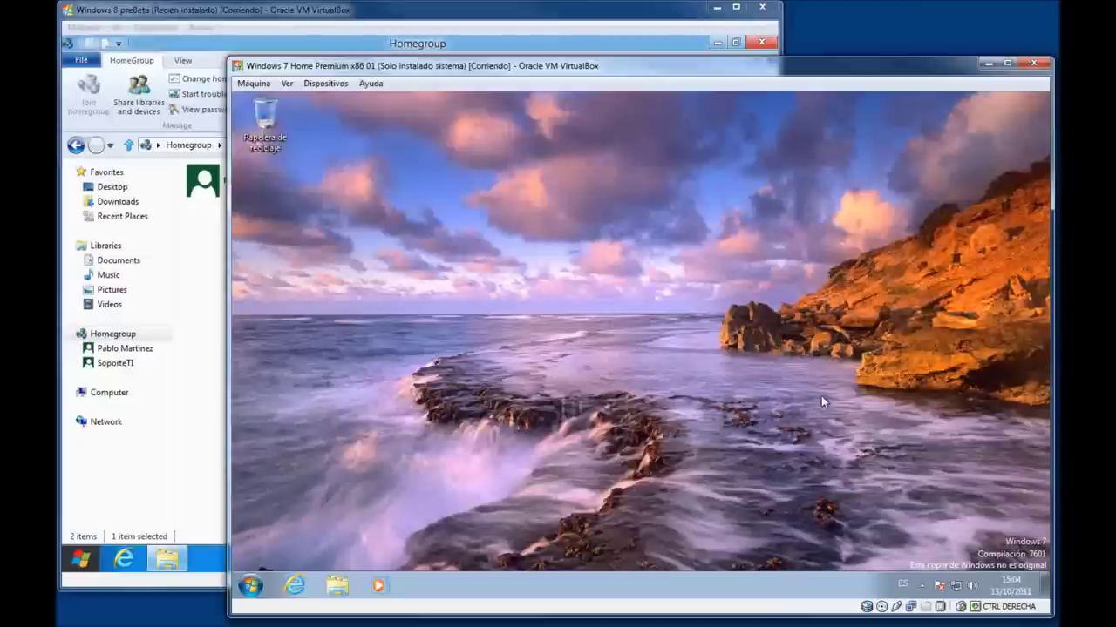
{"action": "left_click", "coordinate": [334, 587]}
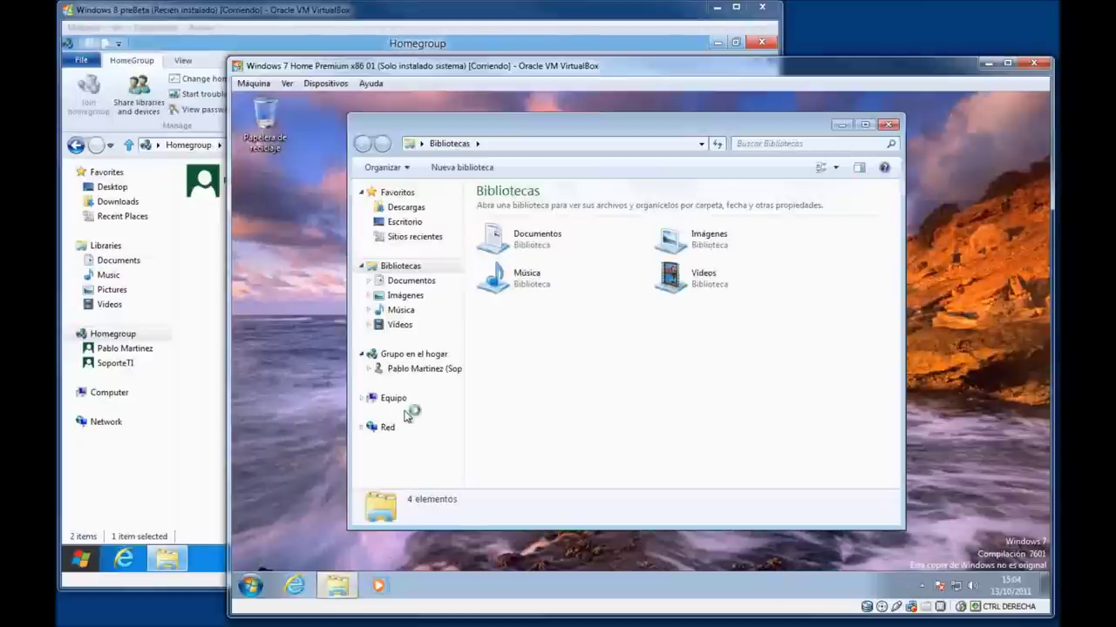
{"action": "left_click", "coordinate": [417, 356]}
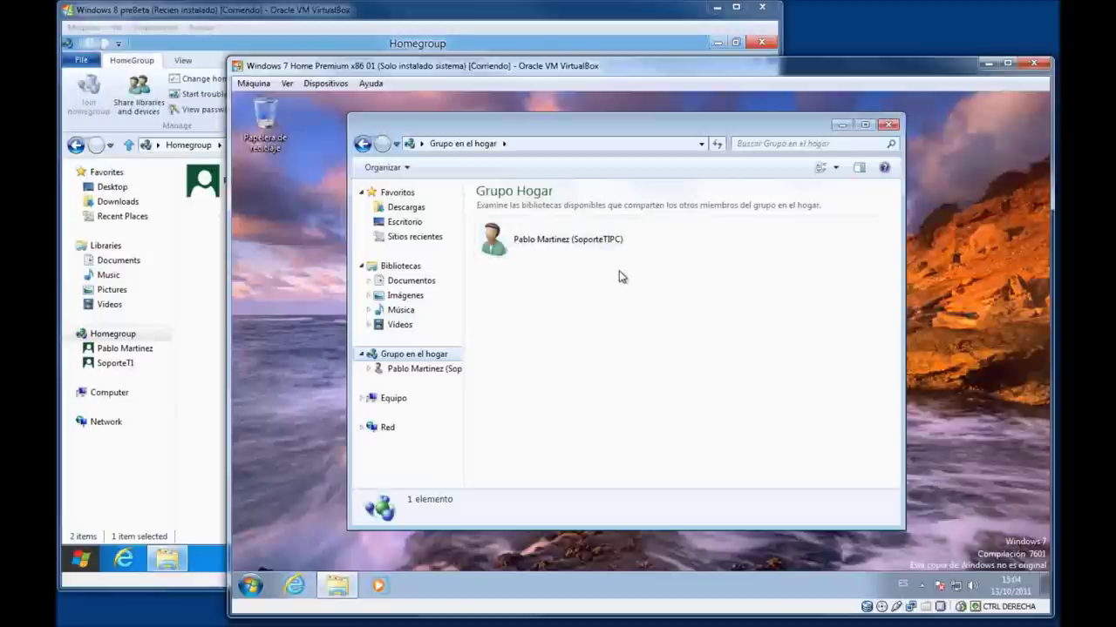
{"action": "double_click", "coordinate": [525, 253]}
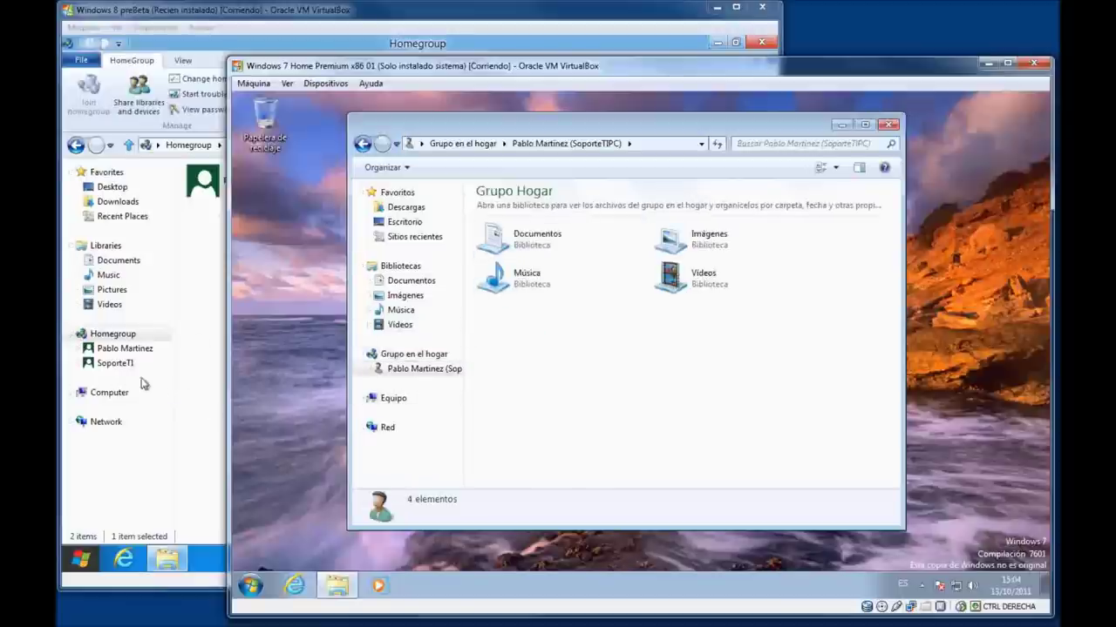
{"action": "left_click", "coordinate": [131, 351]}
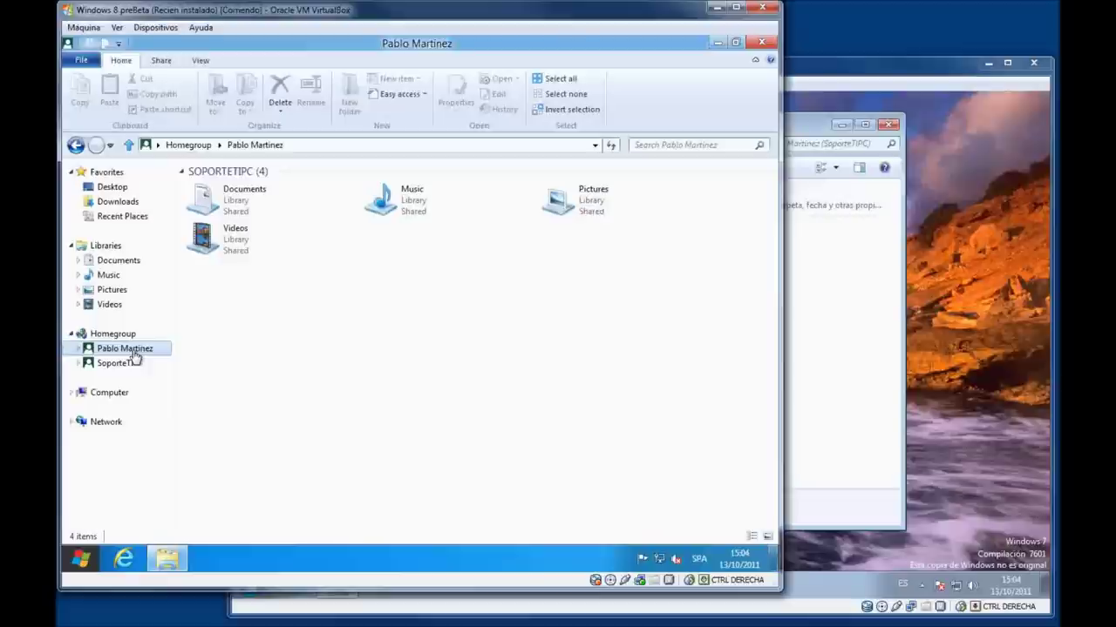
Show the network computers in both guests and open SoporteTIPC's shared Users folder in Windows 7.
{"action": "left_click", "coordinate": [105, 422]}
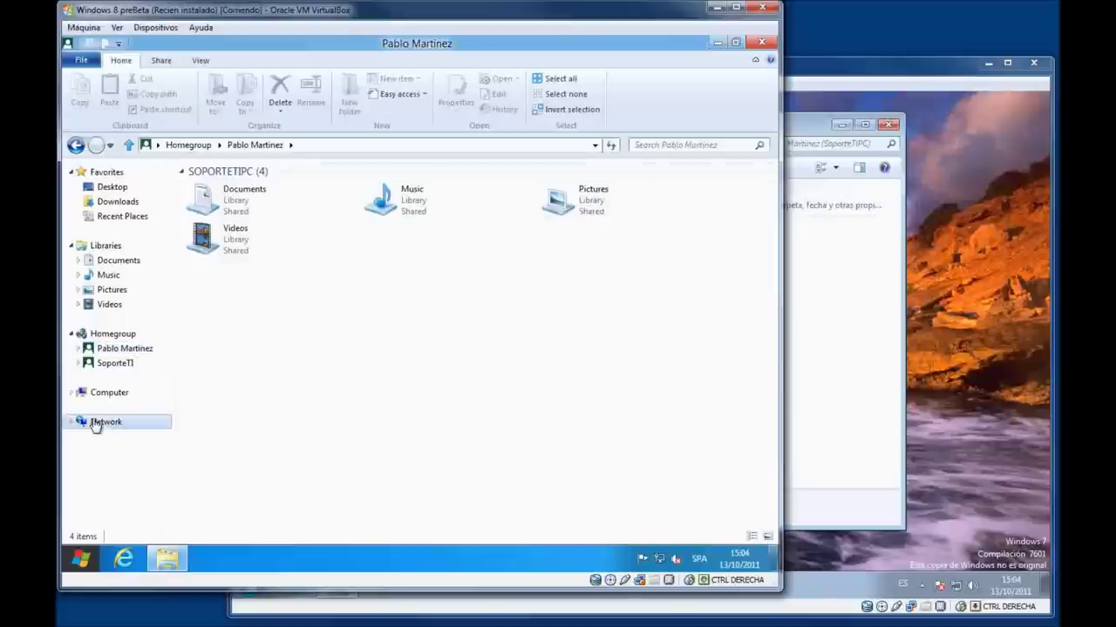
{"action": "left_click", "coordinate": [795, 387]}
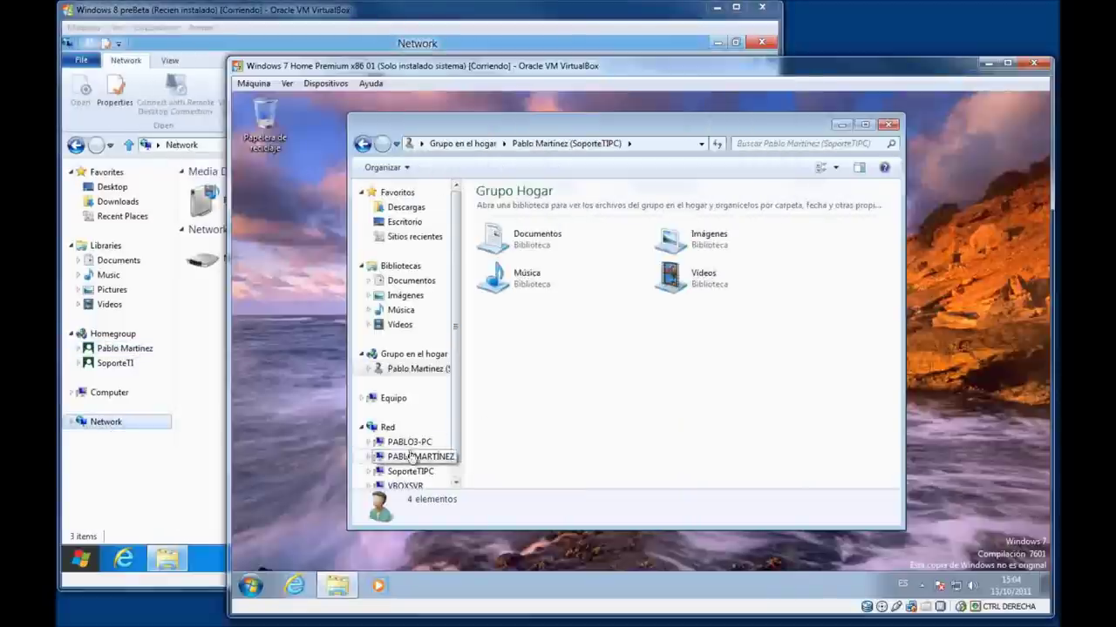
{"action": "left_click", "coordinate": [387, 427]}
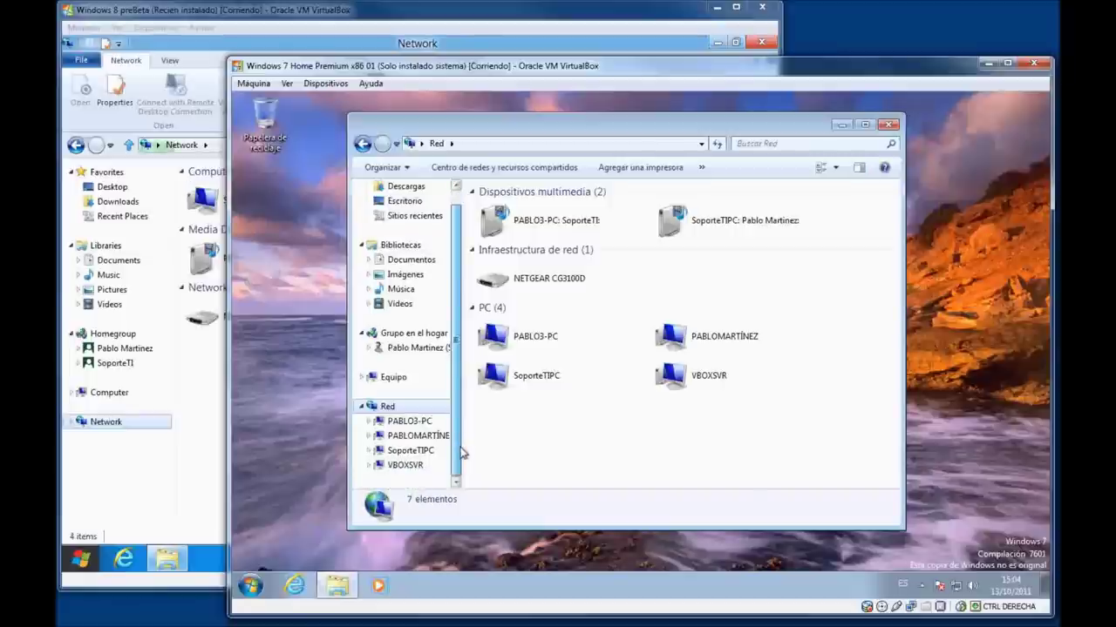
{"action": "left_click_drag", "start_coordinate": [462, 434], "coordinate": [511, 430]}
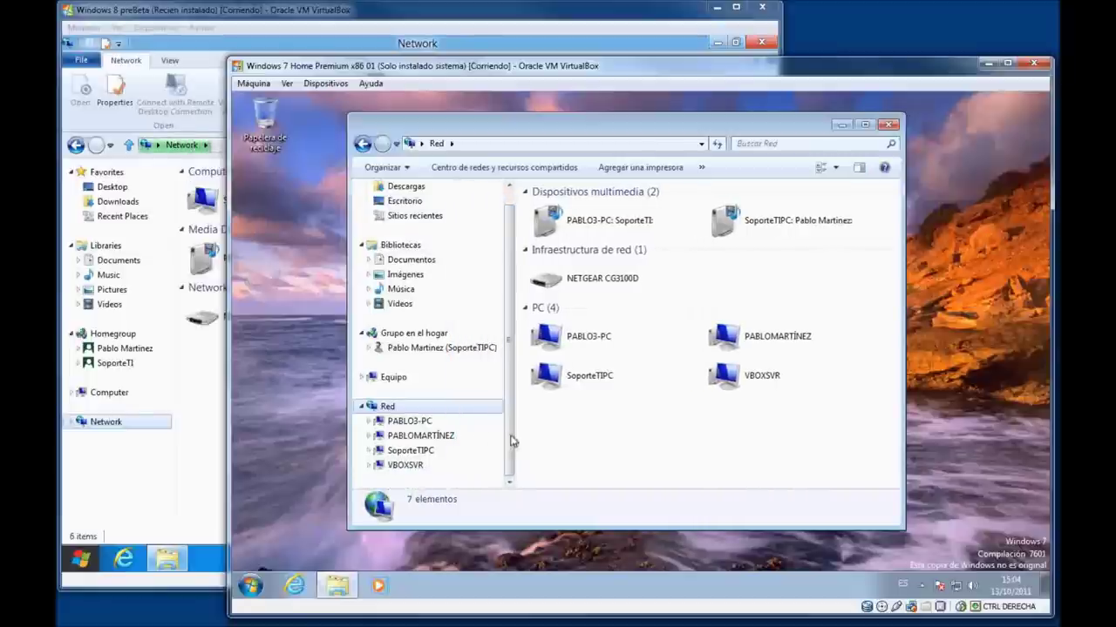
{"action": "left_click", "coordinate": [488, 451]}
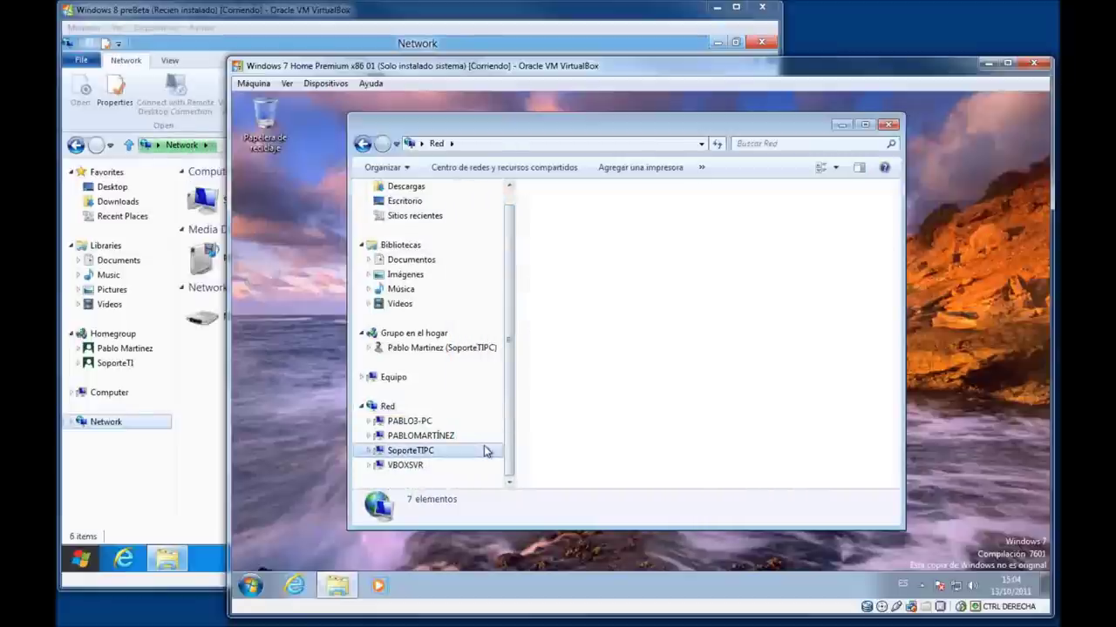
{"action": "left_click", "coordinate": [402, 408]}
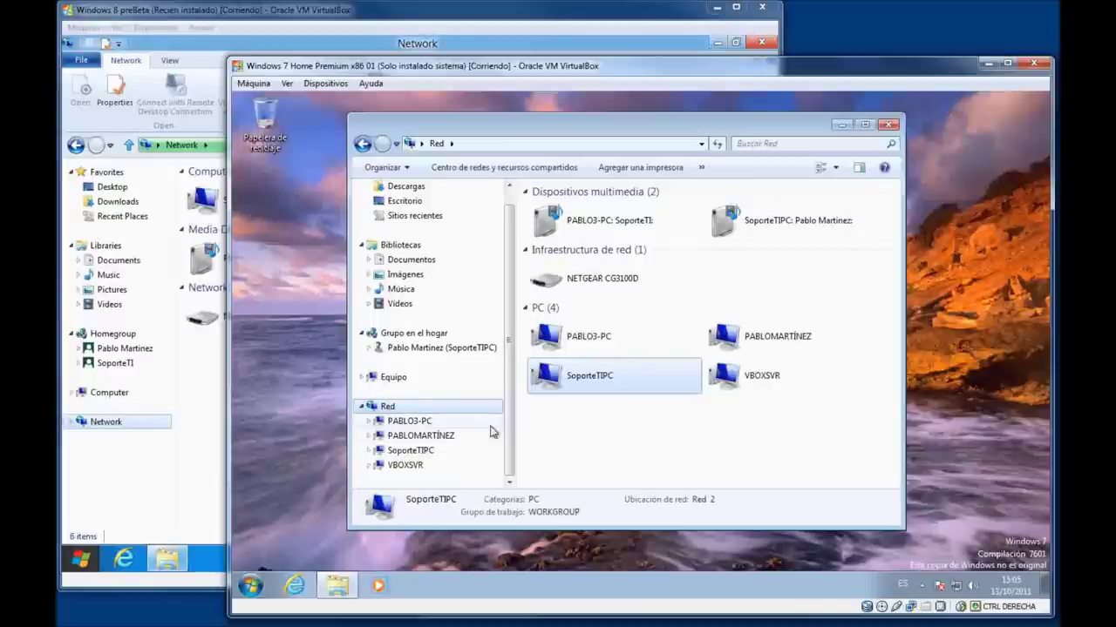
{"action": "left_click", "coordinate": [427, 450]}
Confirm in Windows 8's System window that its computer name is SoporteTIPC, then return to Windows 7.
{"action": "left_click", "coordinate": [132, 467]}
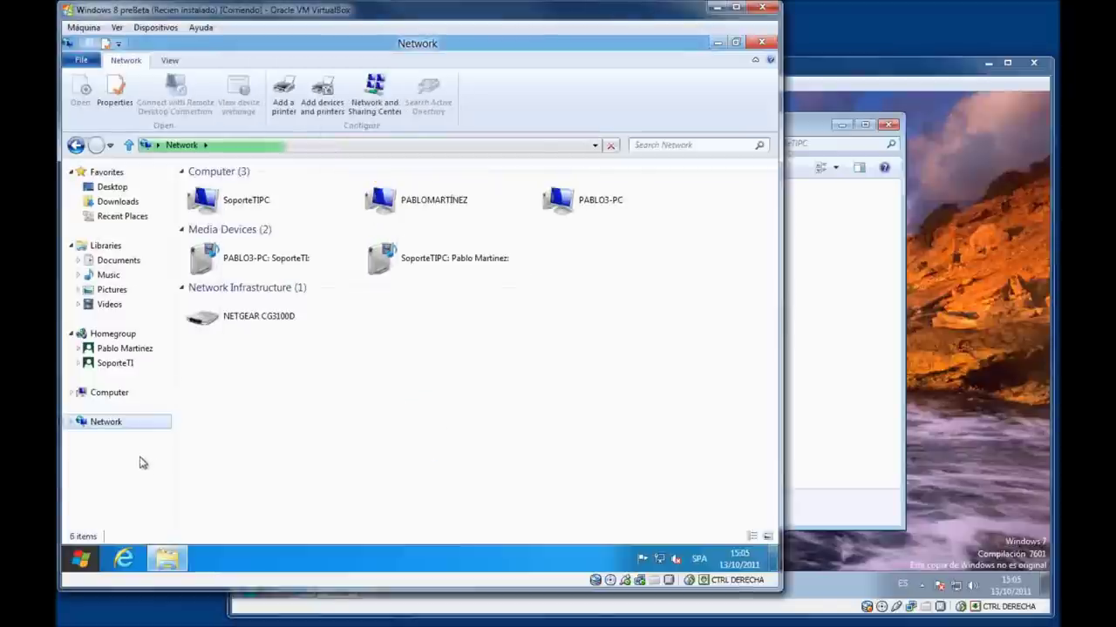
{"action": "key", "text": "super+Pause"}
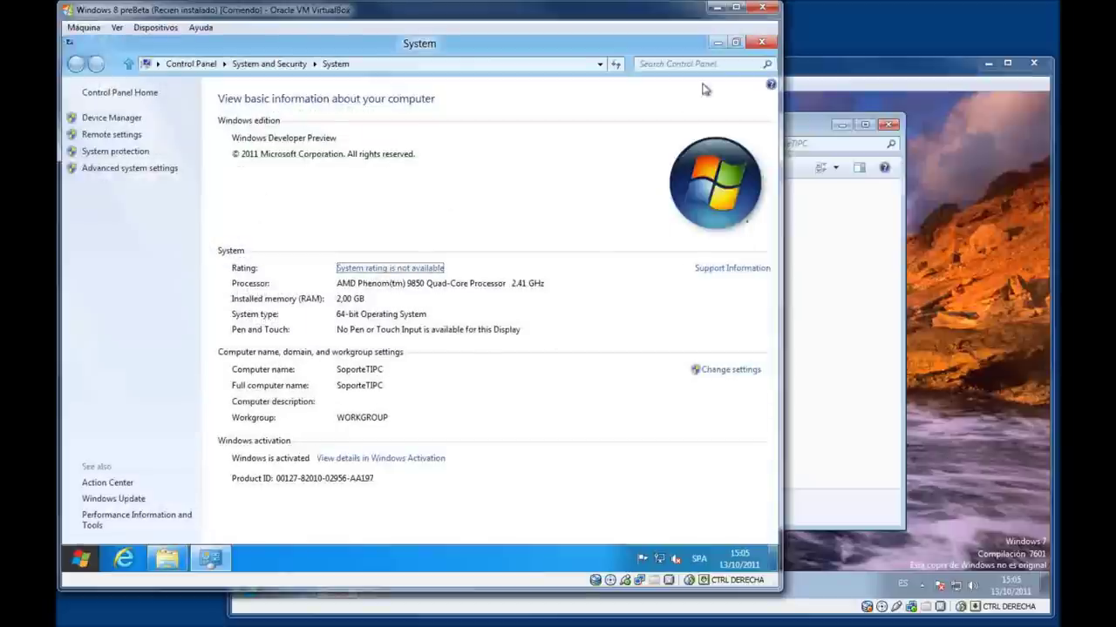
{"action": "left_click", "coordinate": [761, 42]}
{"action": "left_click", "coordinate": [818, 340]}
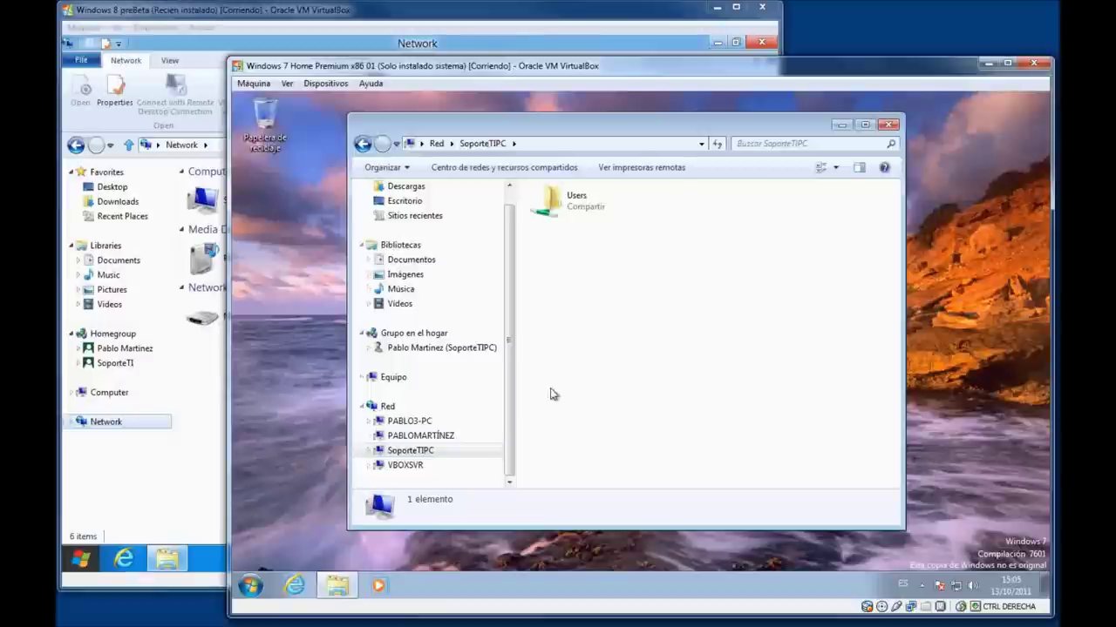
From Windows 7, open SoporteTIPC, then its Users share and the Acceso público folder.
{"action": "left_click", "coordinate": [388, 406]}
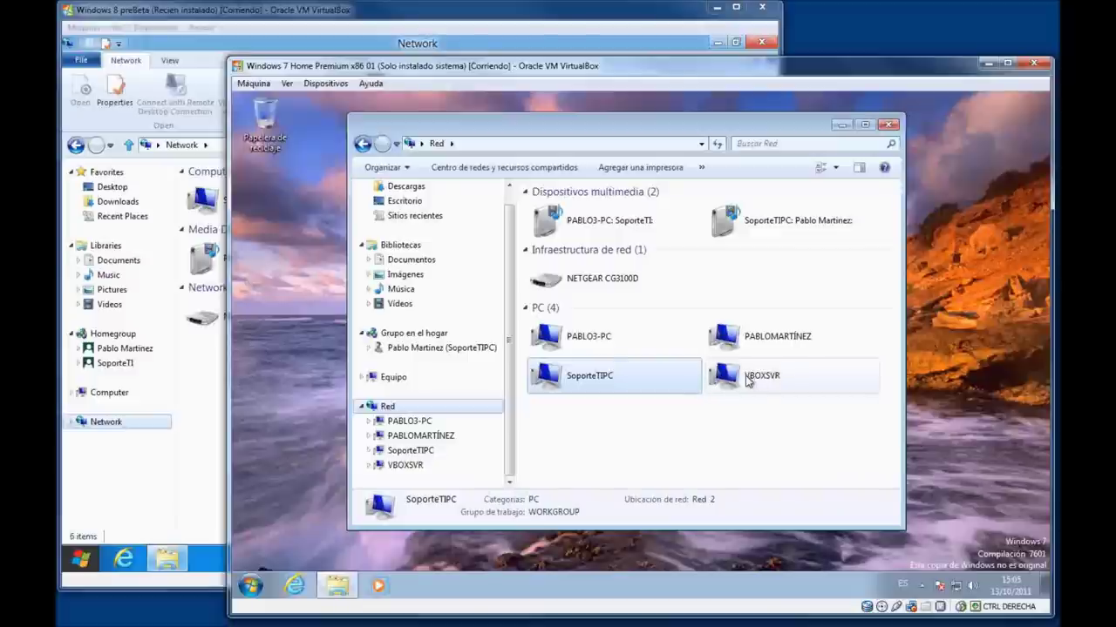
{"action": "double_click", "coordinate": [607, 377]}
{"action": "double_click", "coordinate": [577, 199]}
{"action": "double_click", "coordinate": [586, 209]}
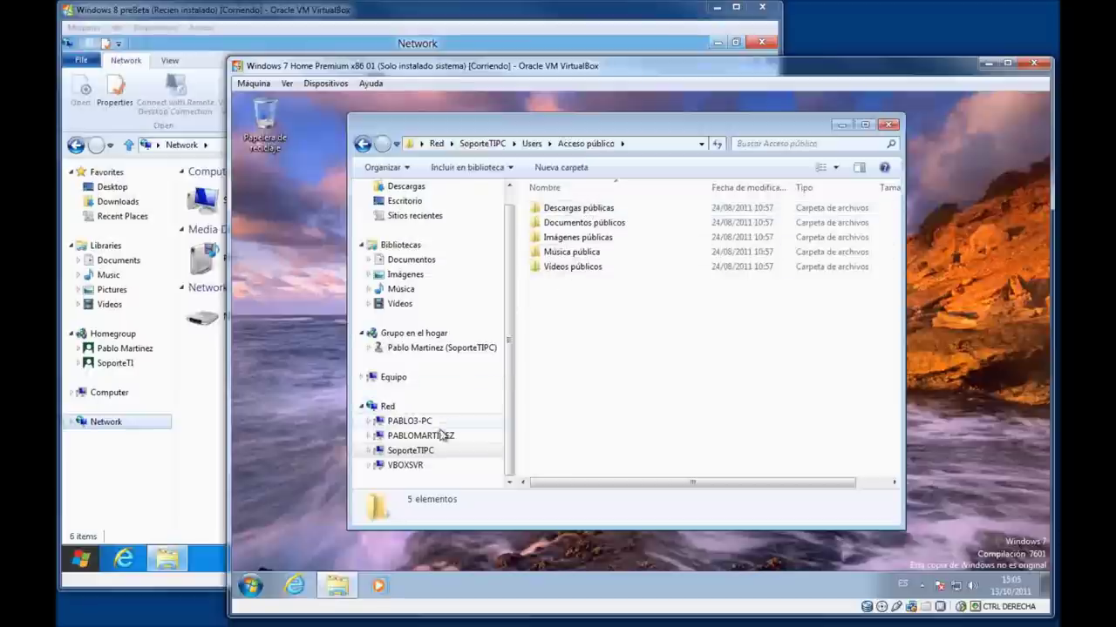
Expand the folder tree to reach the user's empty Mis vídeos folder and maximize Explorer.
{"action": "left_click", "coordinate": [367, 451]}
{"action": "left_click", "coordinate": [376, 462]}
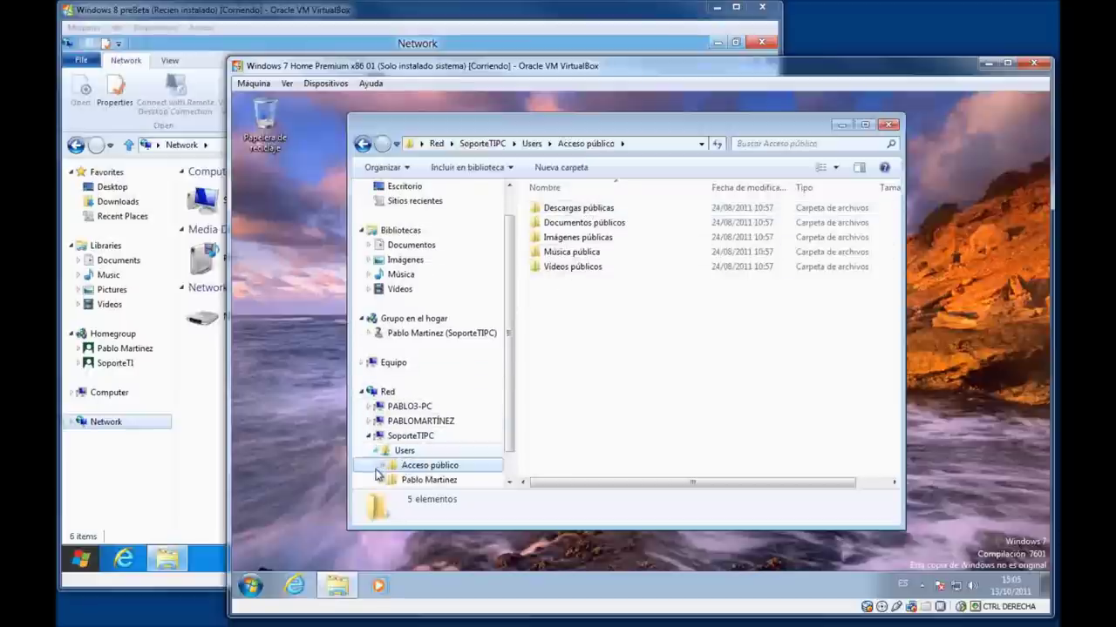
{"action": "left_click", "coordinate": [425, 471]}
{"action": "double_click", "coordinate": [563, 252]}
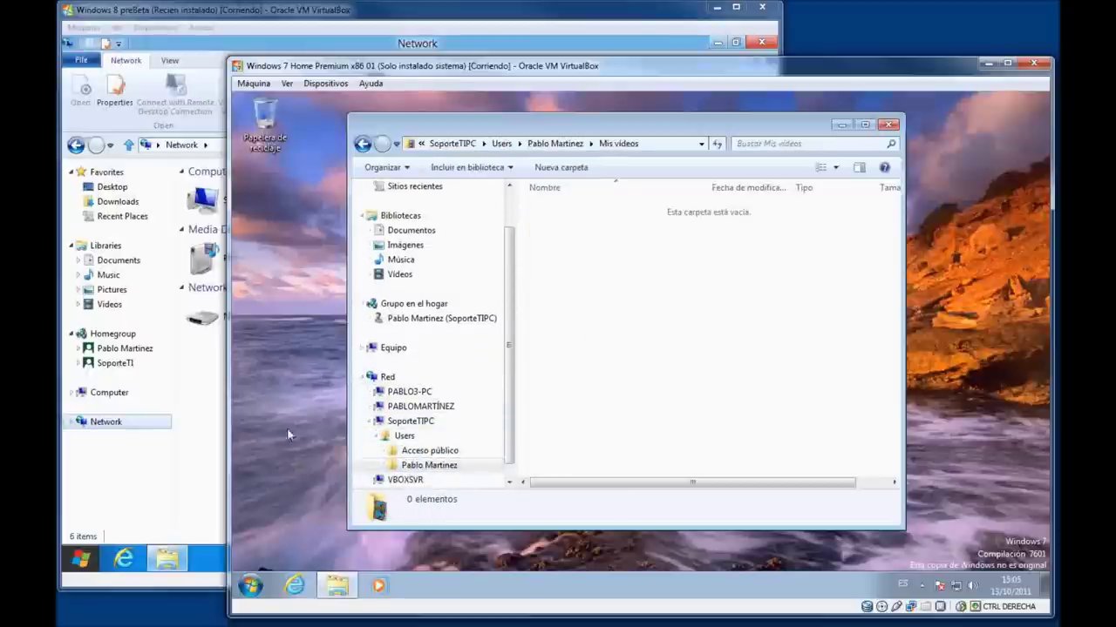
{"action": "double_click", "coordinate": [473, 120]}
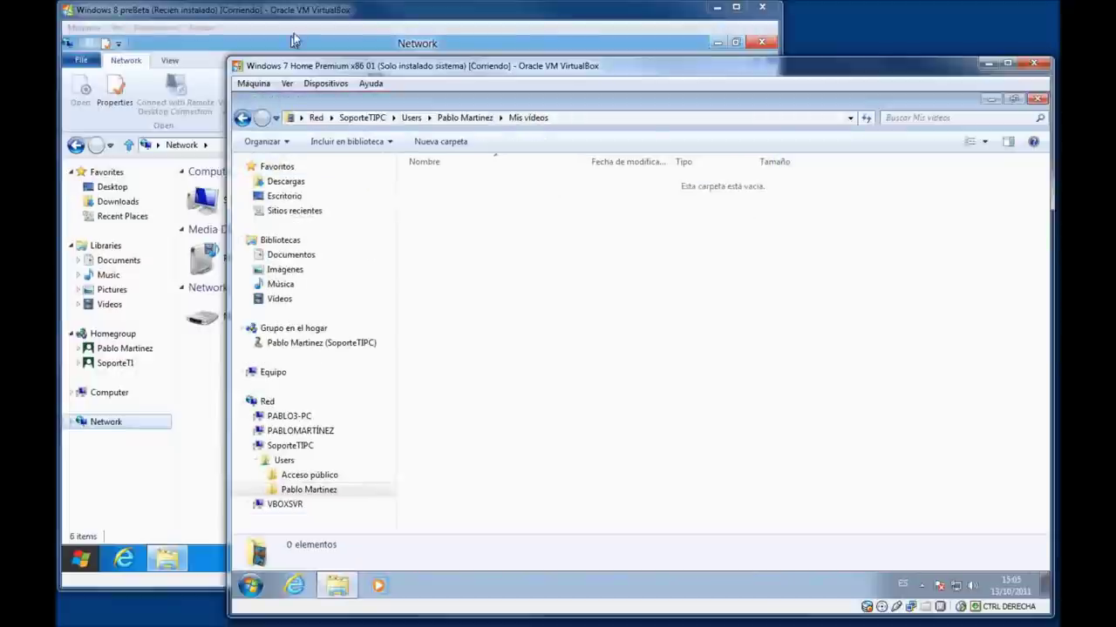
{"action": "left_click", "coordinate": [215, 48]}
{"action": "left_click", "coordinate": [393, 377]}
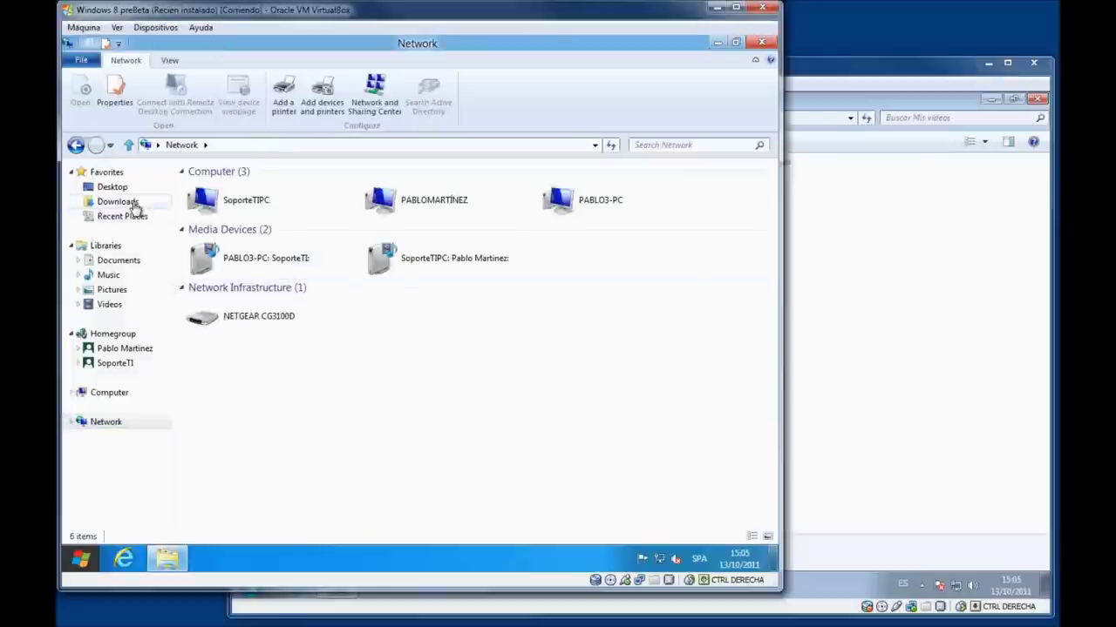
Browse Windows 8's Downloads, Desktop and Recent Places, then select Favorites in the user profile folder.
{"action": "left_click", "coordinate": [122, 201]}
{"action": "left_click", "coordinate": [122, 189]}
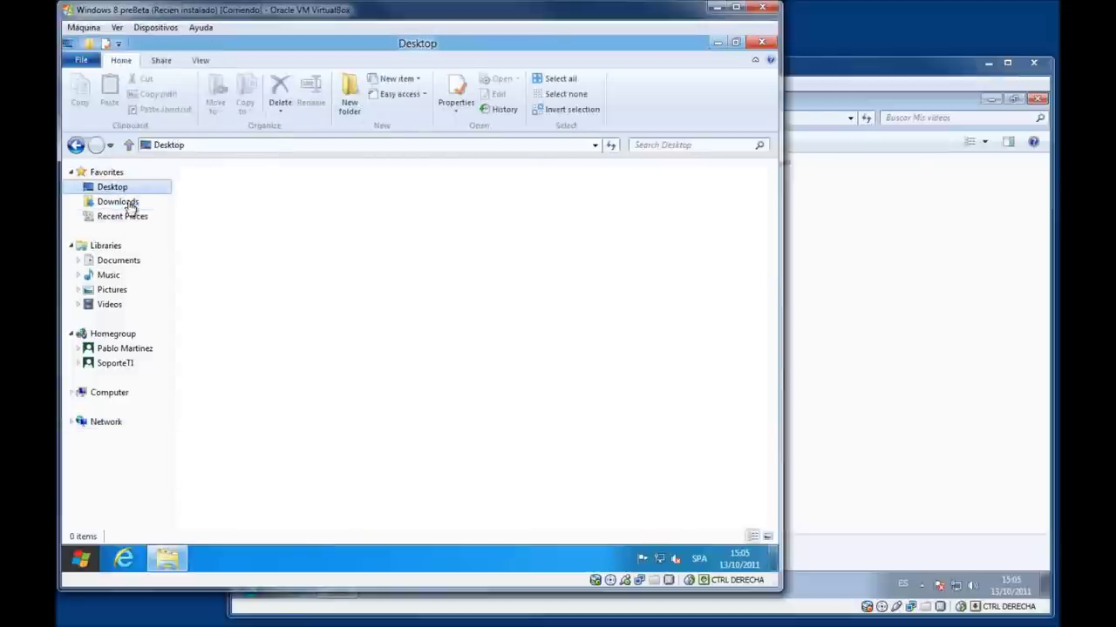
{"action": "left_click", "coordinate": [129, 218]}
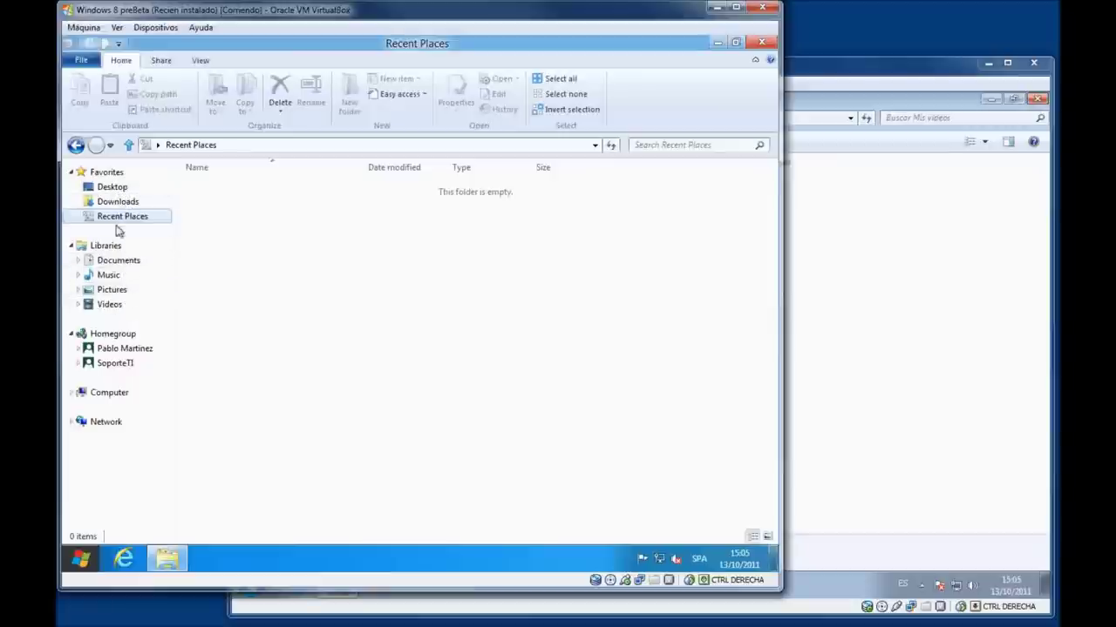
{"action": "left_click", "coordinate": [115, 188]}
{"action": "double_click", "coordinate": [554, 183]}
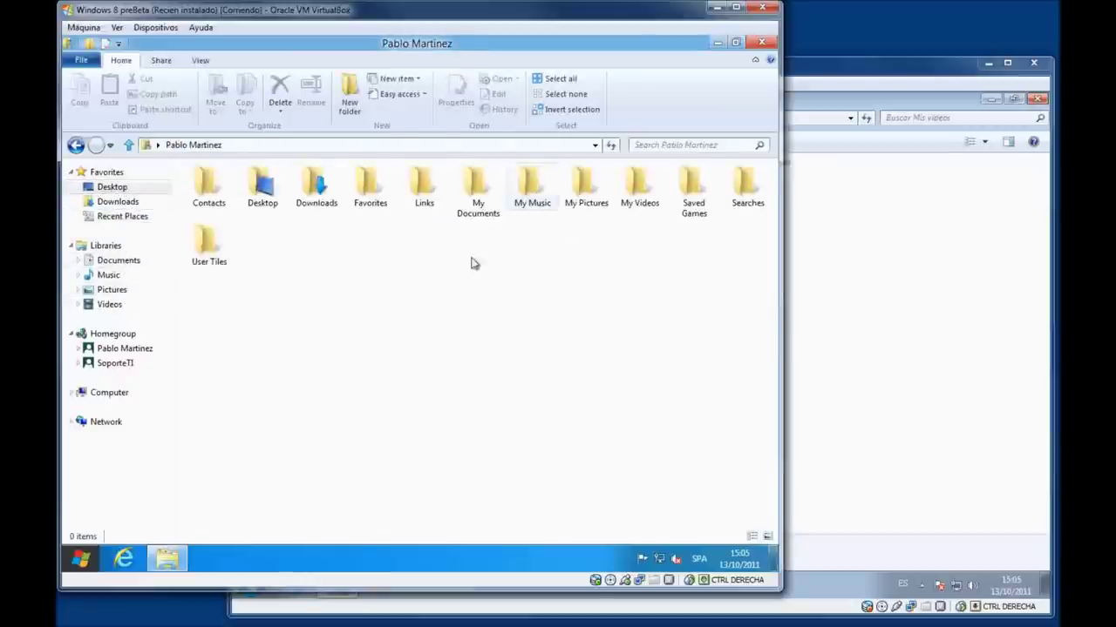
{"action": "left_click", "coordinate": [371, 186]}
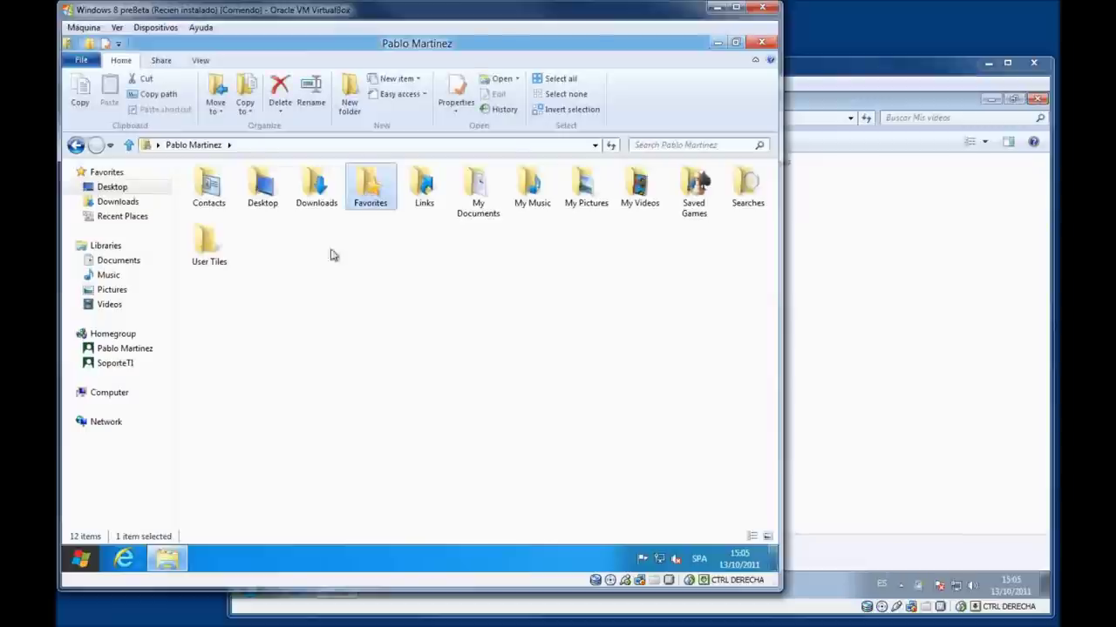
Review the Share tab's homegroup sharing options, then close the Windows 8 file browser.
{"action": "left_click", "coordinate": [161, 60]}
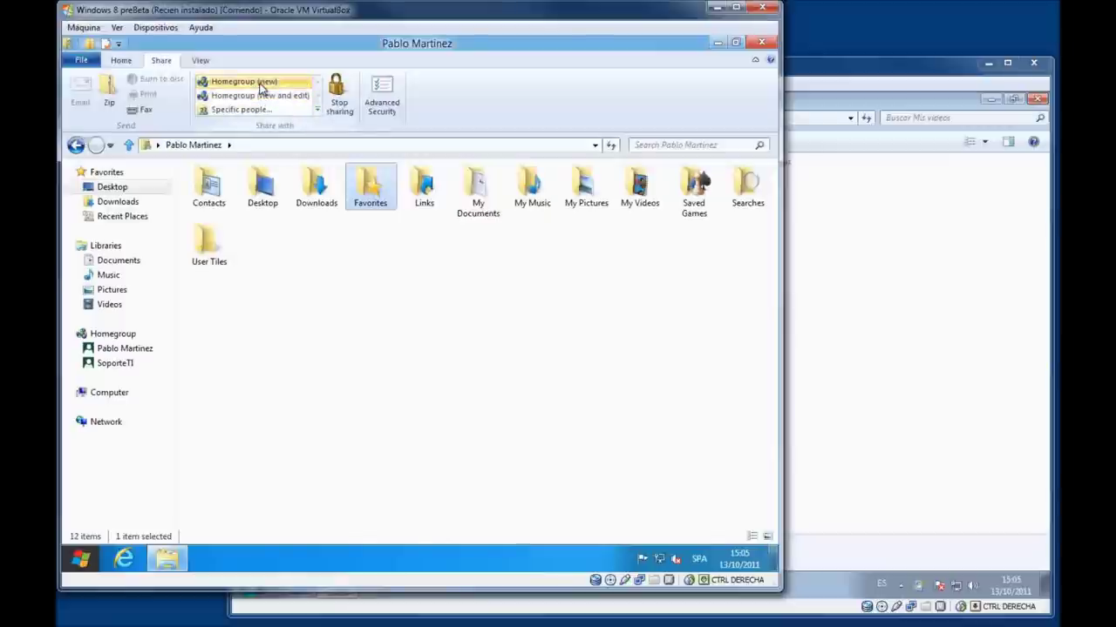
{"action": "left_click", "coordinate": [307, 113]}
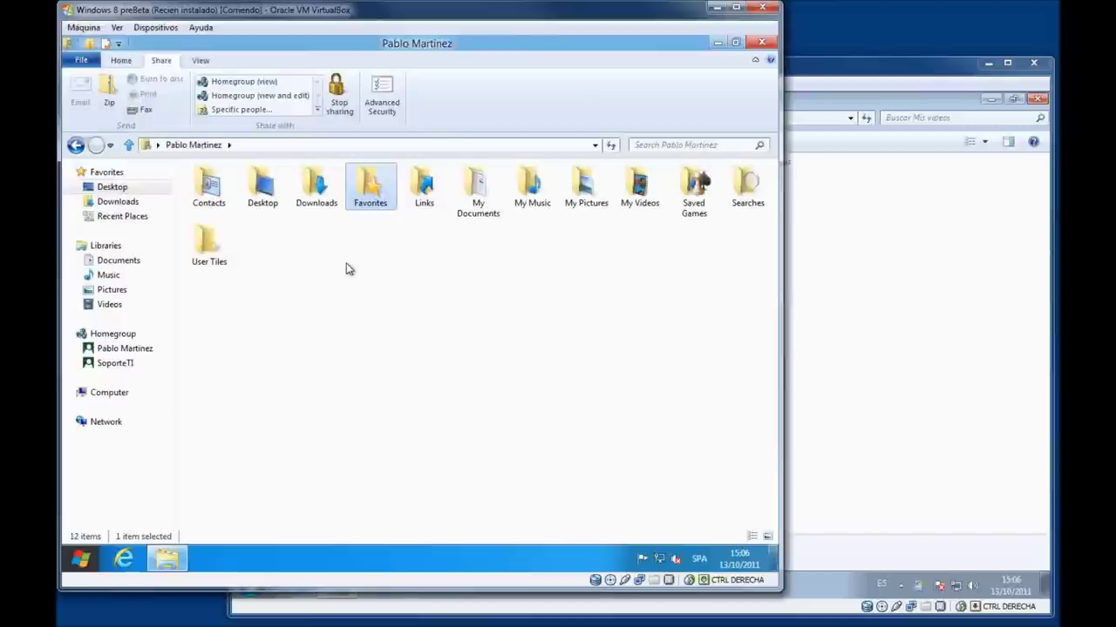
{"action": "left_click", "coordinate": [761, 48]}
{"action": "left_click", "coordinate": [834, 247]}
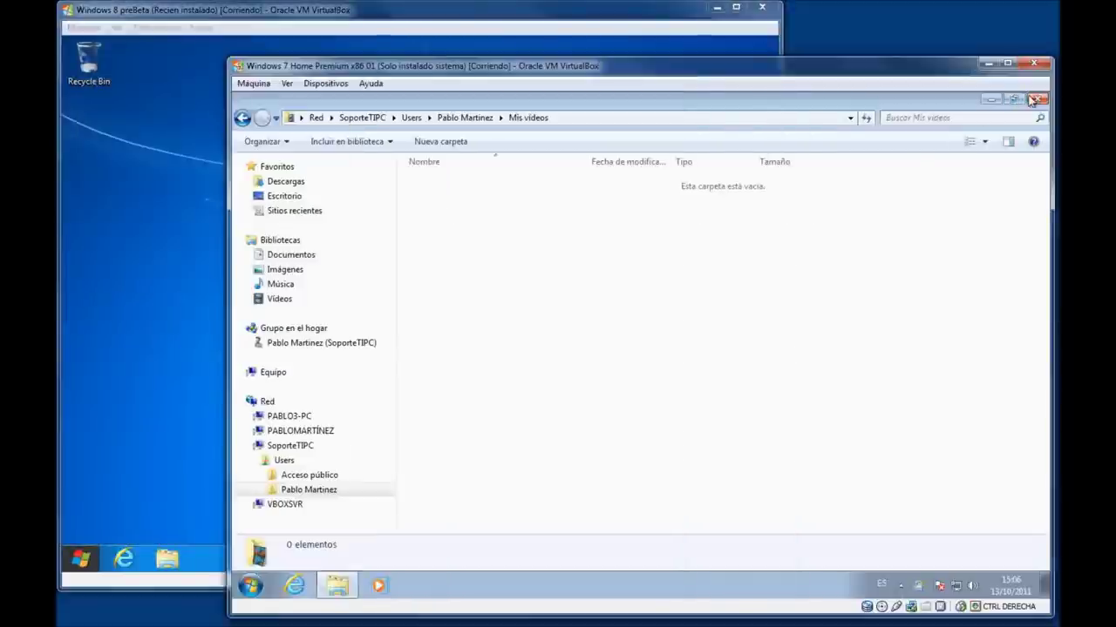
Close Windows 7 Explorer, launch Internet Explorer in Windows 8, close the Dev Center tab, and maximize it.
{"action": "left_click", "coordinate": [1033, 98]}
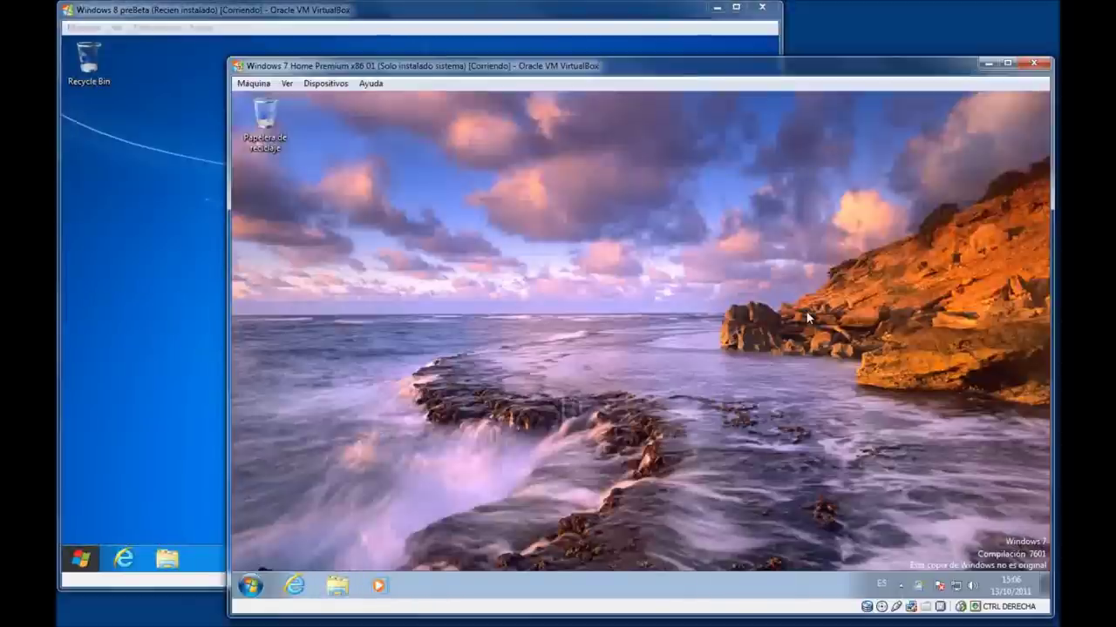
{"action": "left_click", "coordinate": [191, 372]}
{"action": "left_click", "coordinate": [127, 559]}
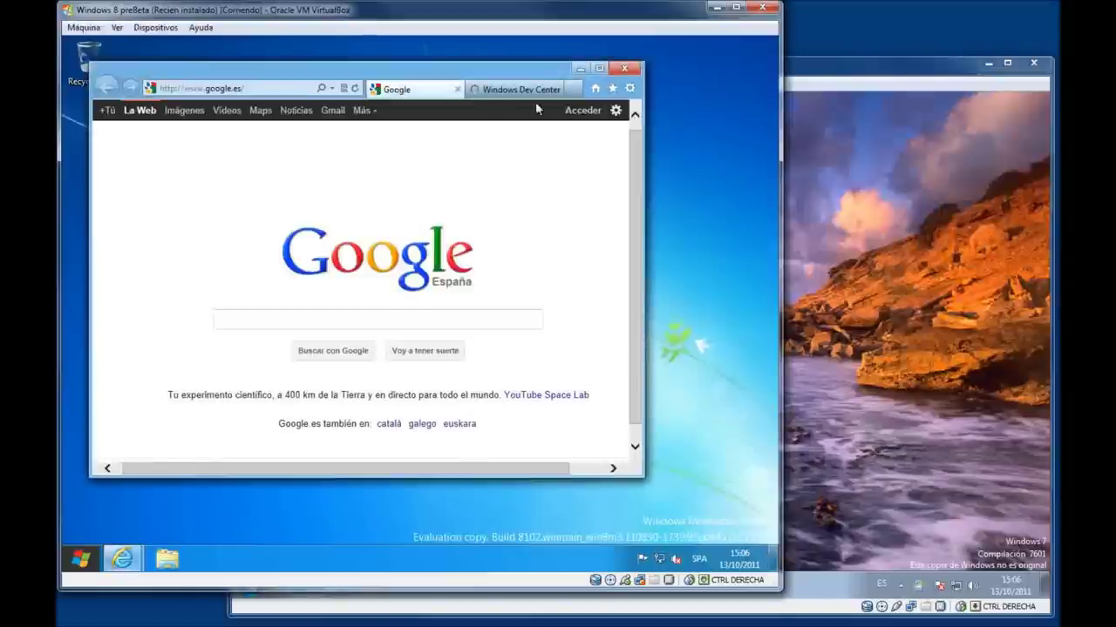
{"action": "left_click", "coordinate": [572, 89]}
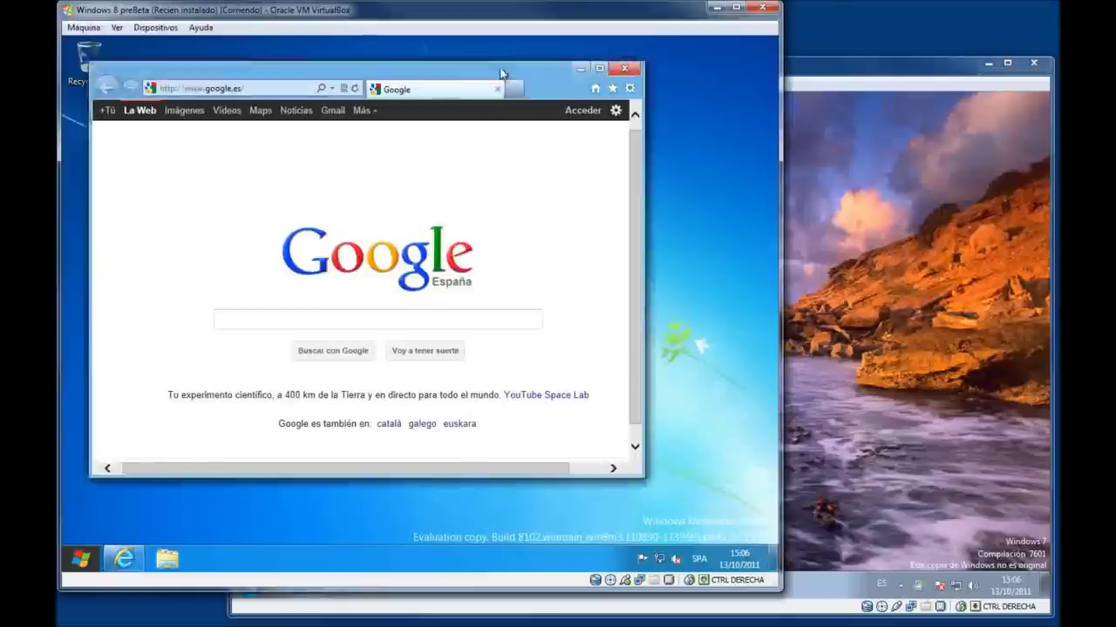
{"action": "double_click", "coordinate": [501, 73]}
Load the soporteti.net website in Internet Explorer.
{"action": "left_click", "coordinate": [326, 65]}
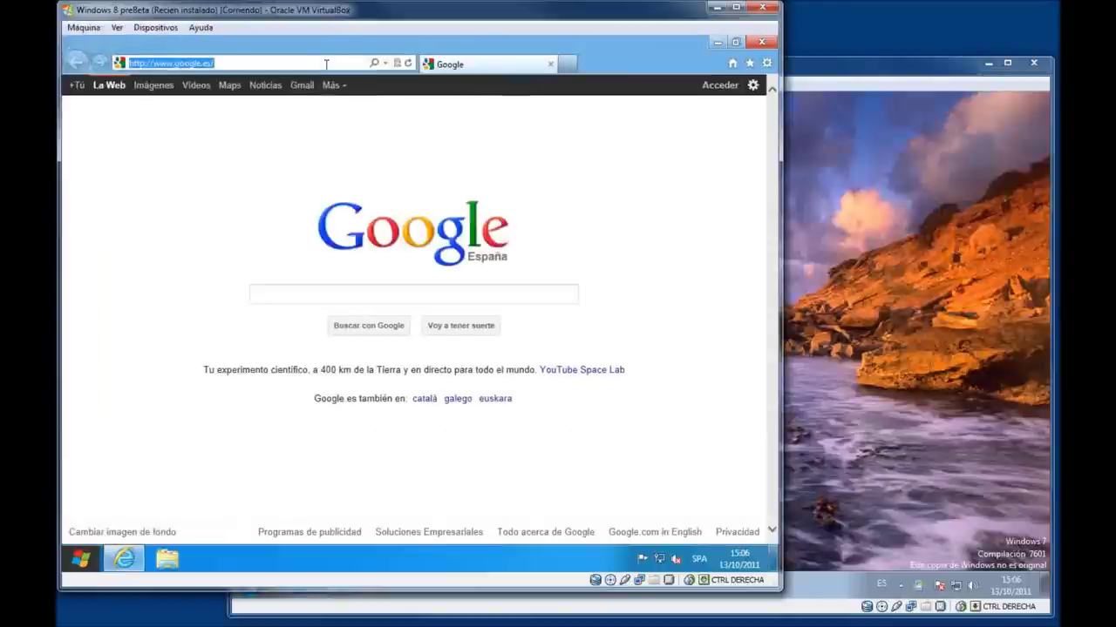
{"action": "type", "text": "soporteti.net"}
{"action": "key", "text": "Return"}
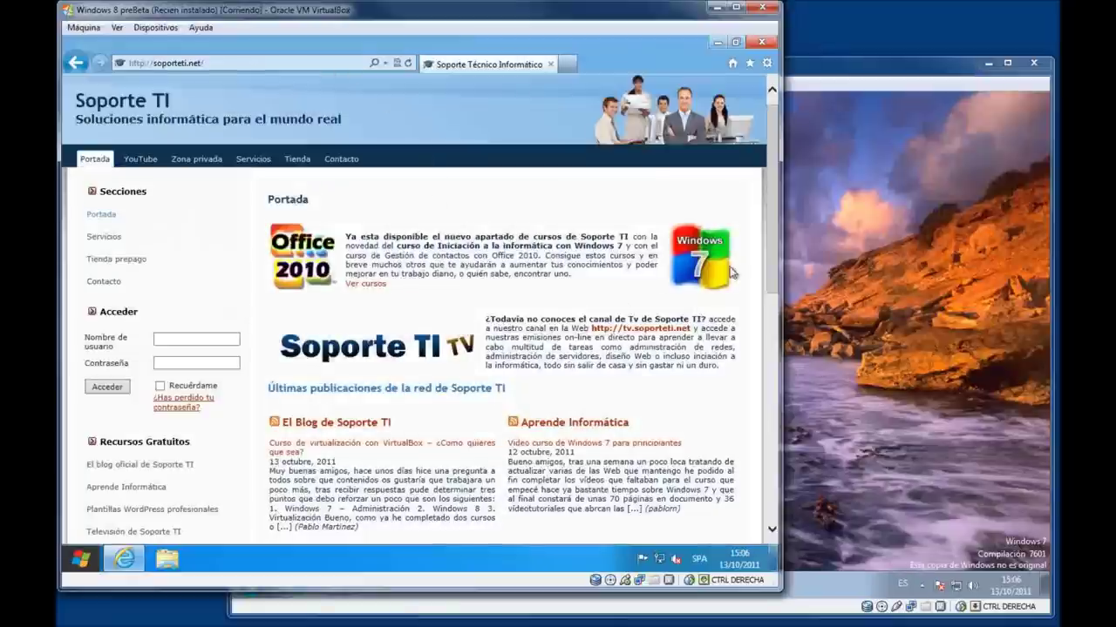
{"action": "left_click_drag", "start_coordinate": [772, 257], "coordinate": [768, 355]}
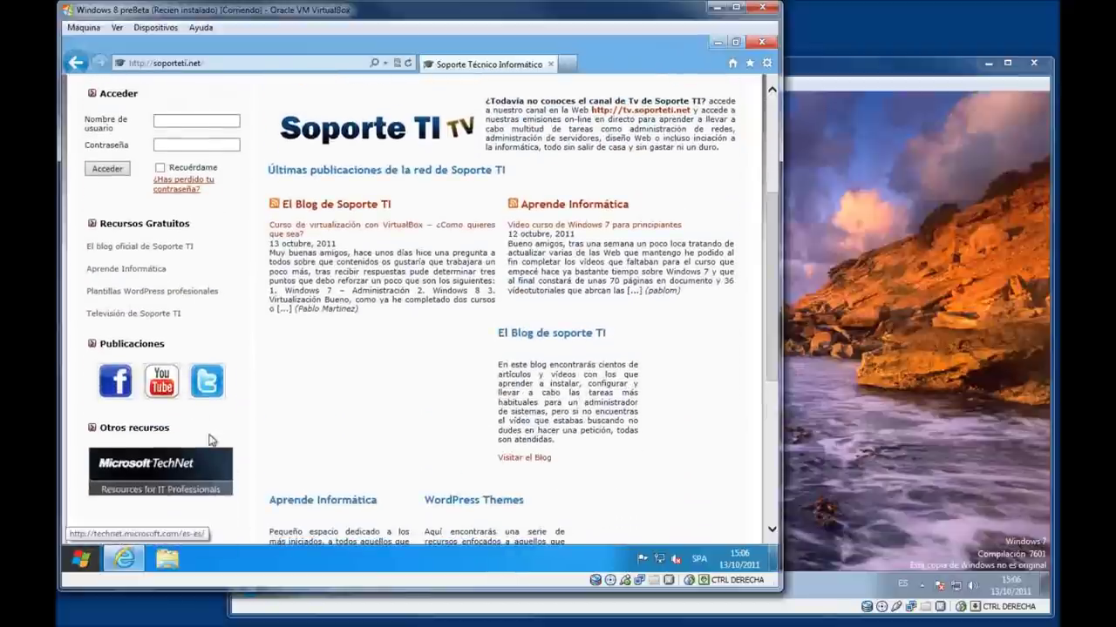
Open the site's YouTube channel and close the Soporte Técnico Informático tab.
{"action": "left_click", "coordinate": [173, 384]}
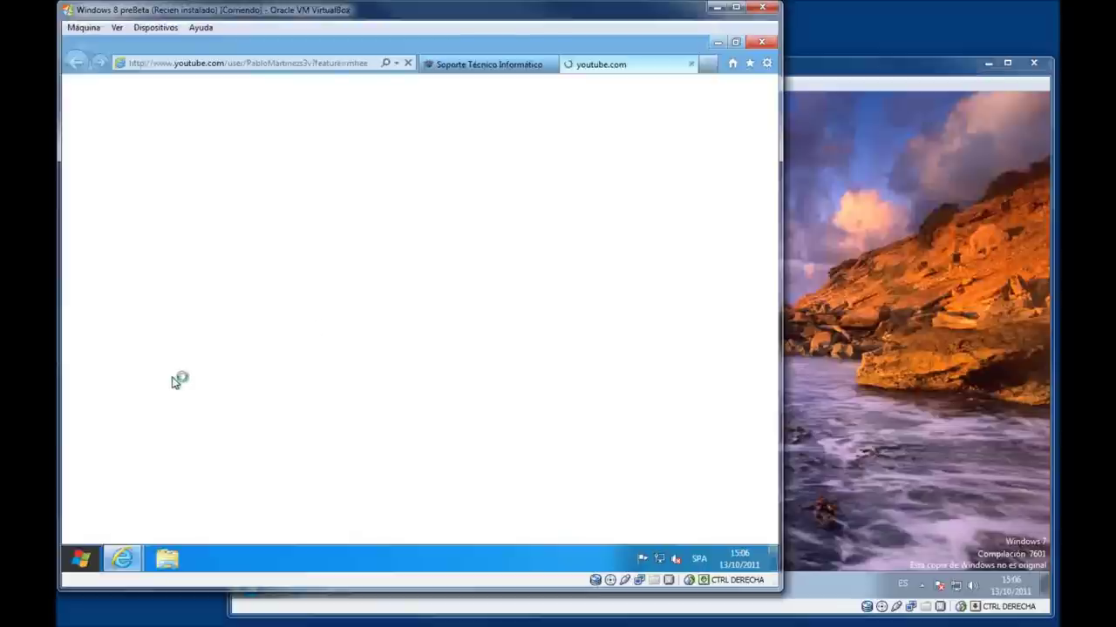
{"action": "left_click", "coordinate": [551, 65]}
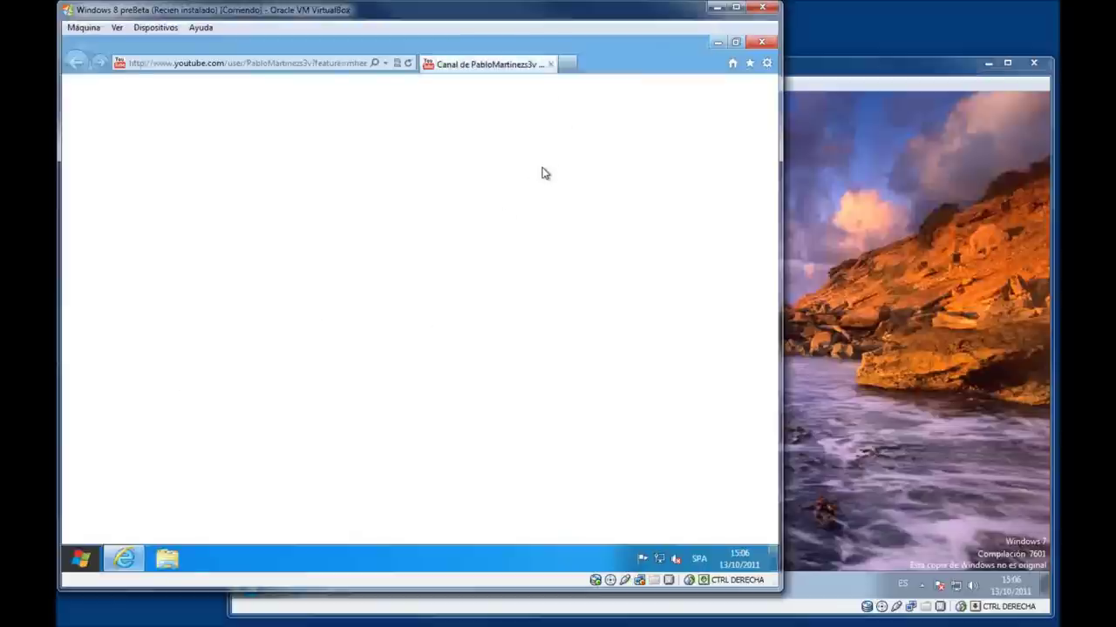
{"action": "left_click_drag", "start_coordinate": [771, 195], "coordinate": [773, 333]}
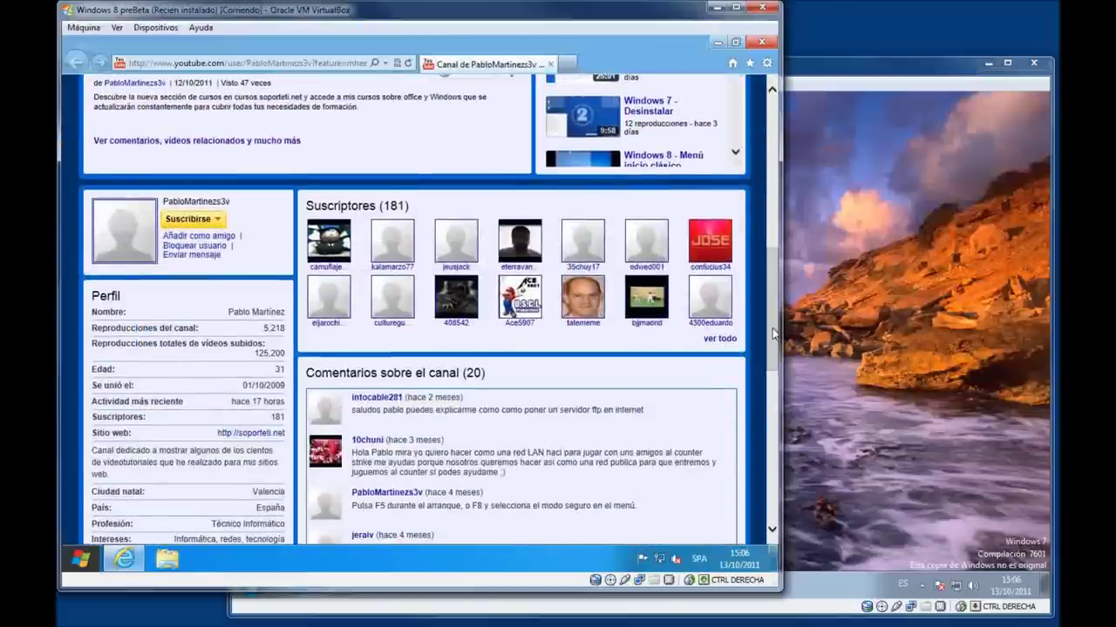